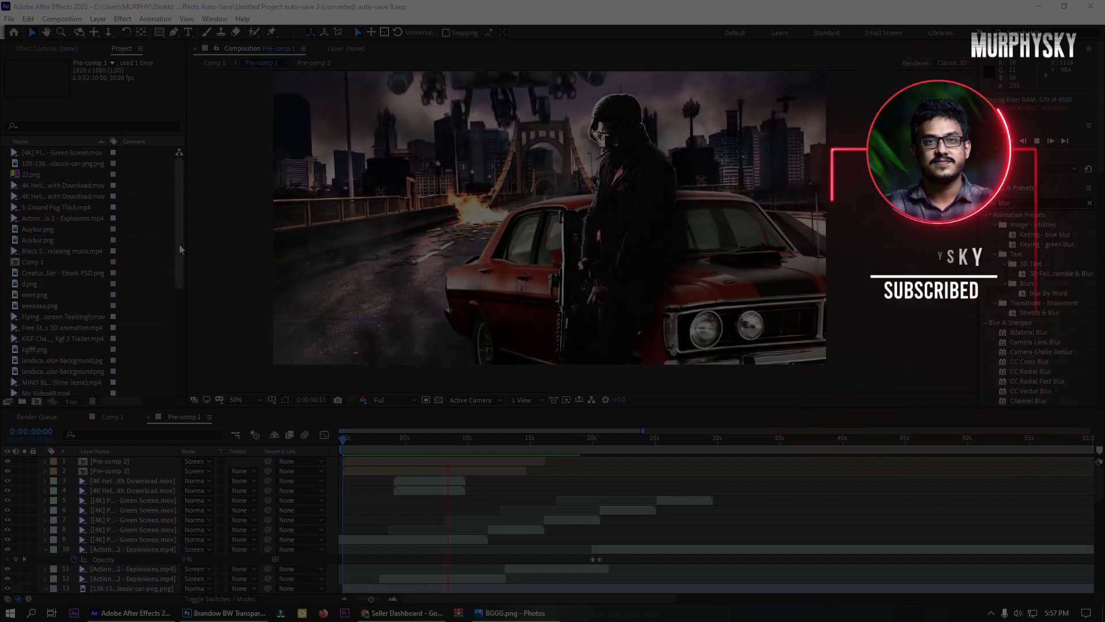
pyautogui.scroll(-1, 458, 533)
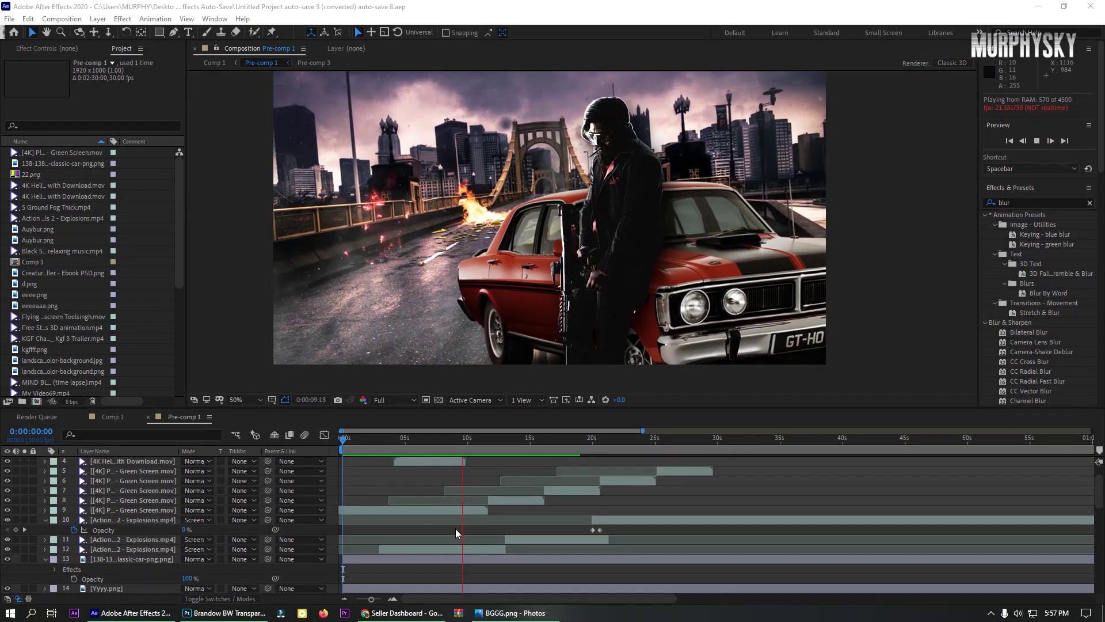
pyautogui.scroll(-3, 458, 532)
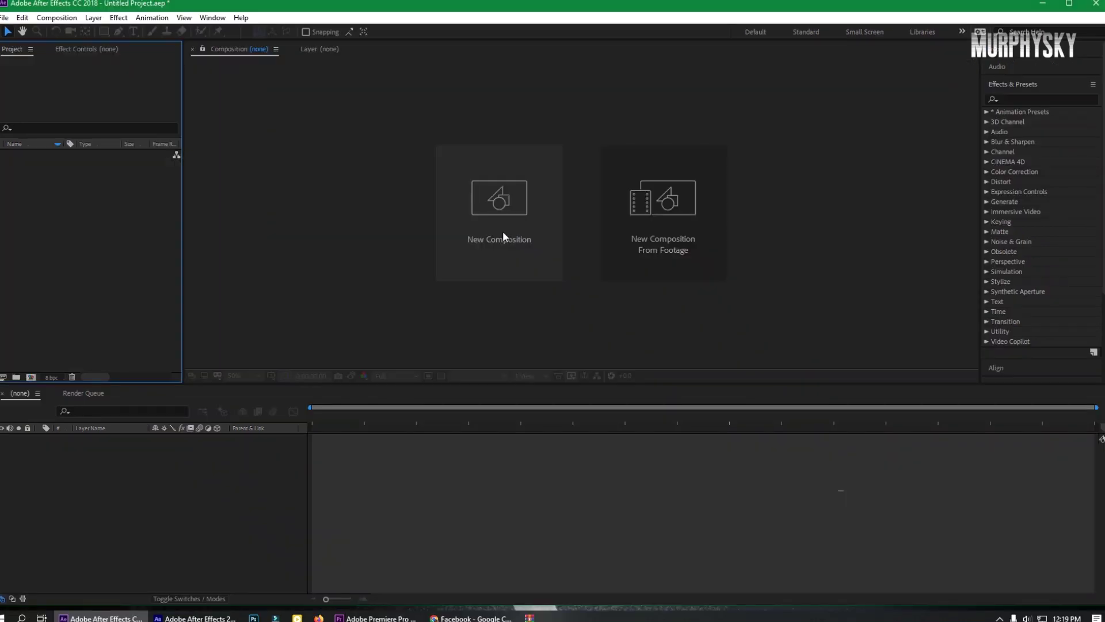
# - Create a new 1920 x 1080 composition at 30 fps with square pixels and a duration of 0:01:25:20
pyautogui.click(477, 205)
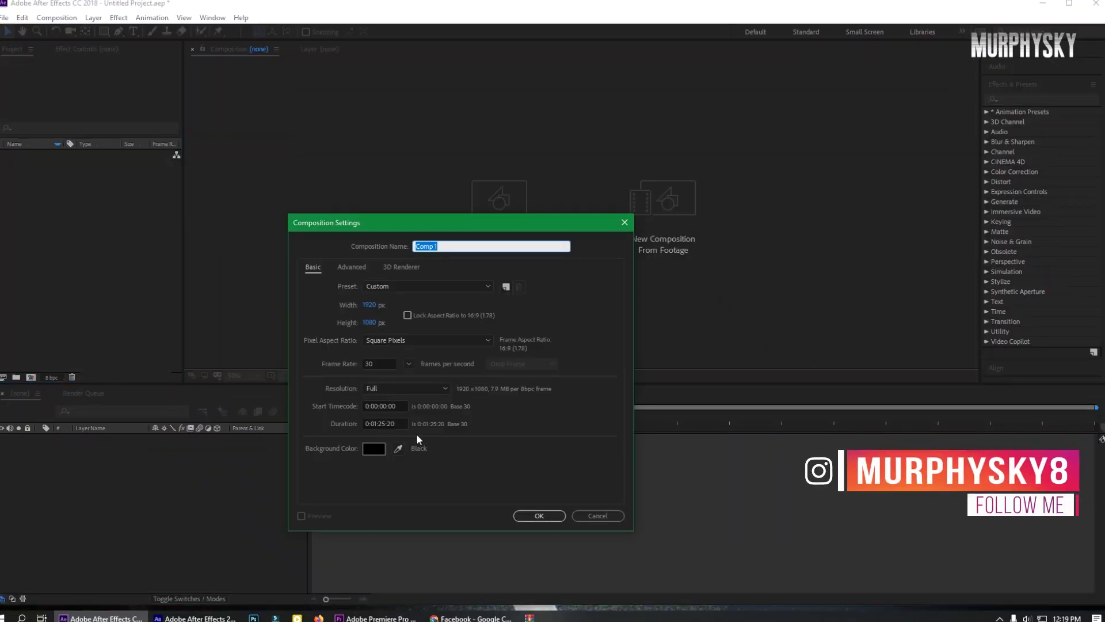
pyautogui.click(539, 515)
pyautogui.click(525, 375)
pyautogui.click(541, 396)
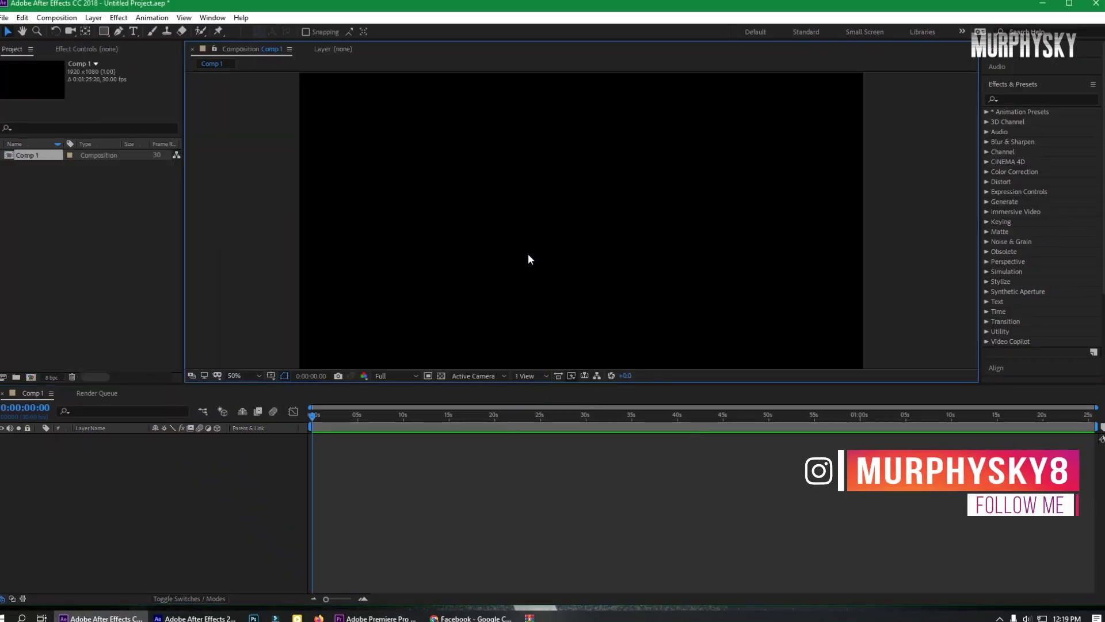
# - Import all six footage and image files from the KGF NEW folder into the project
pyautogui.doubleClick(55, 249)
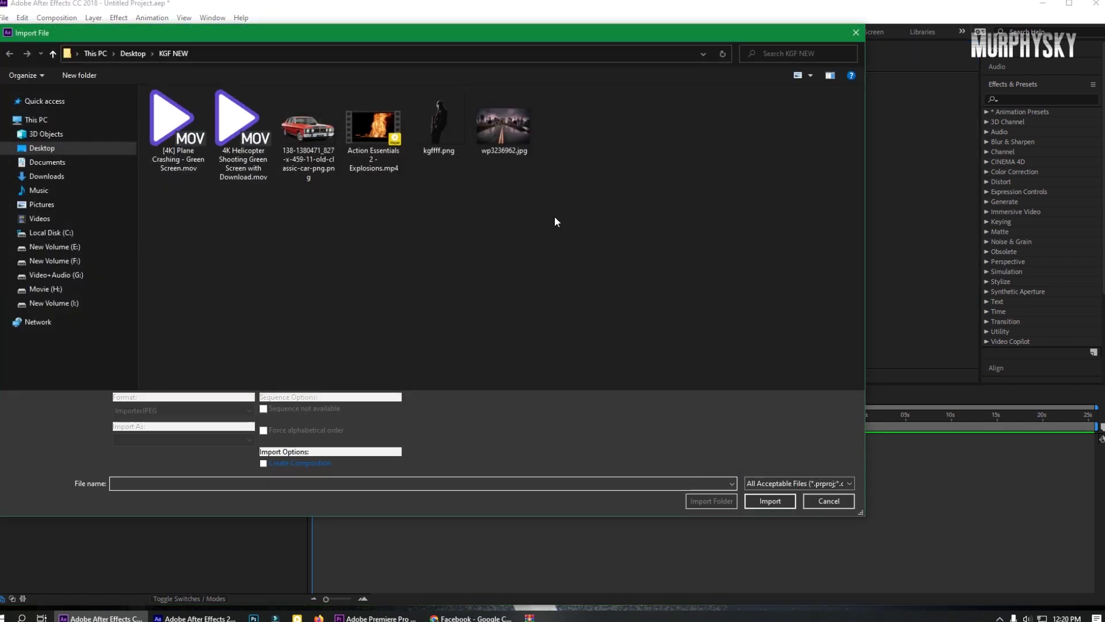
pyautogui.moveTo(555, 221); pyautogui.dragTo(172, 118)
pyautogui.click(770, 500)
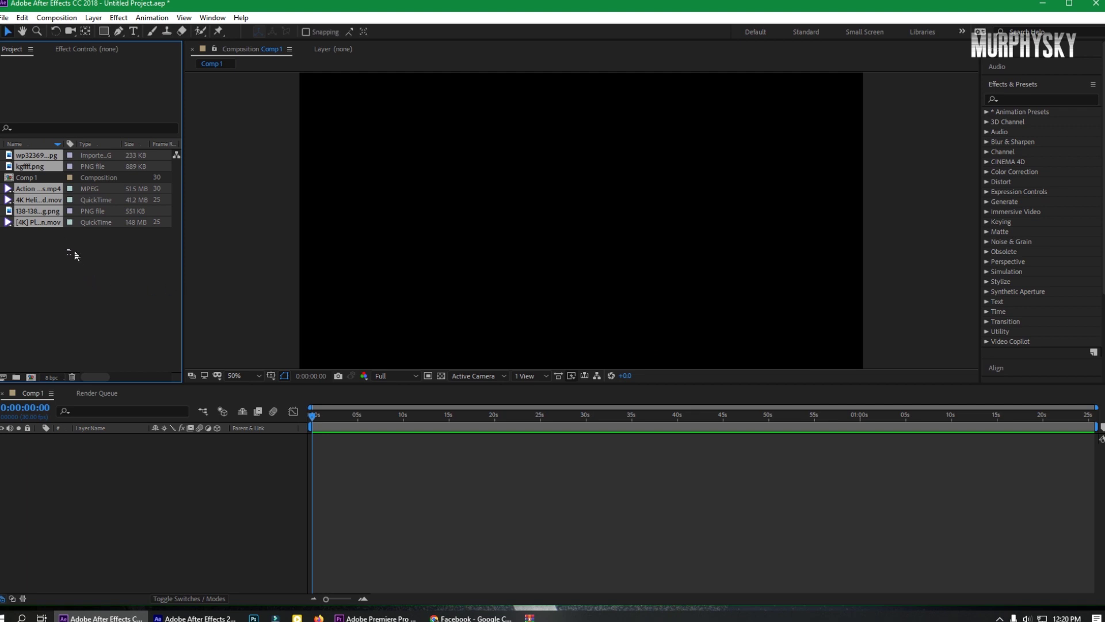
pyautogui.click(84, 264)
# - Add the road background wp3236962.jpg to the composition and place the classic car image as a layer above it
pyautogui.moveTo(38, 158); pyautogui.dragTo(98, 474)
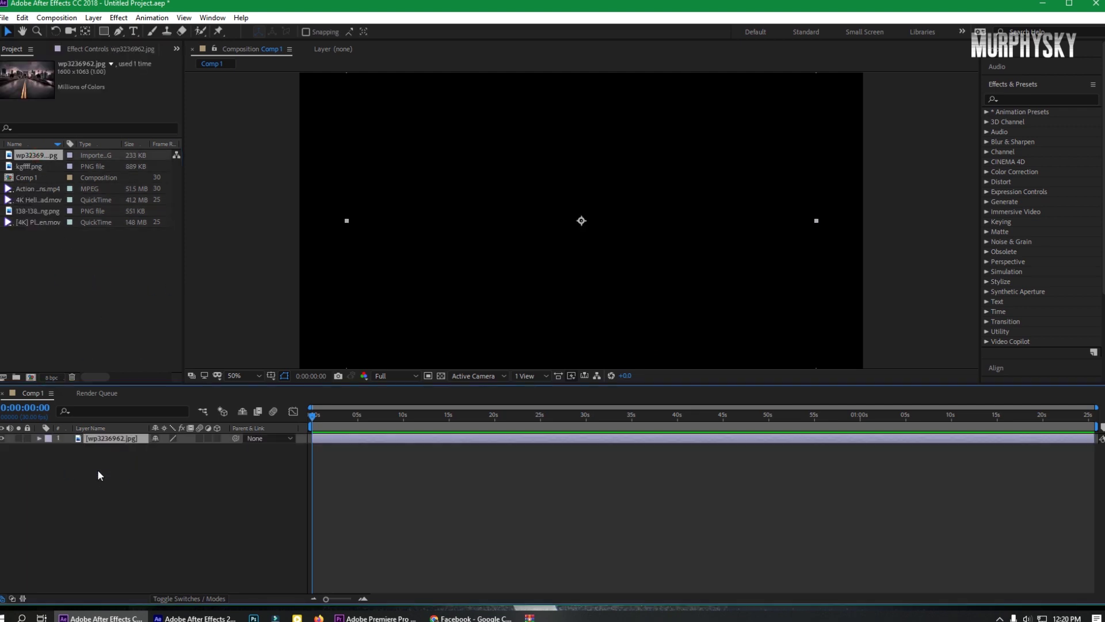
pyautogui.press('/')
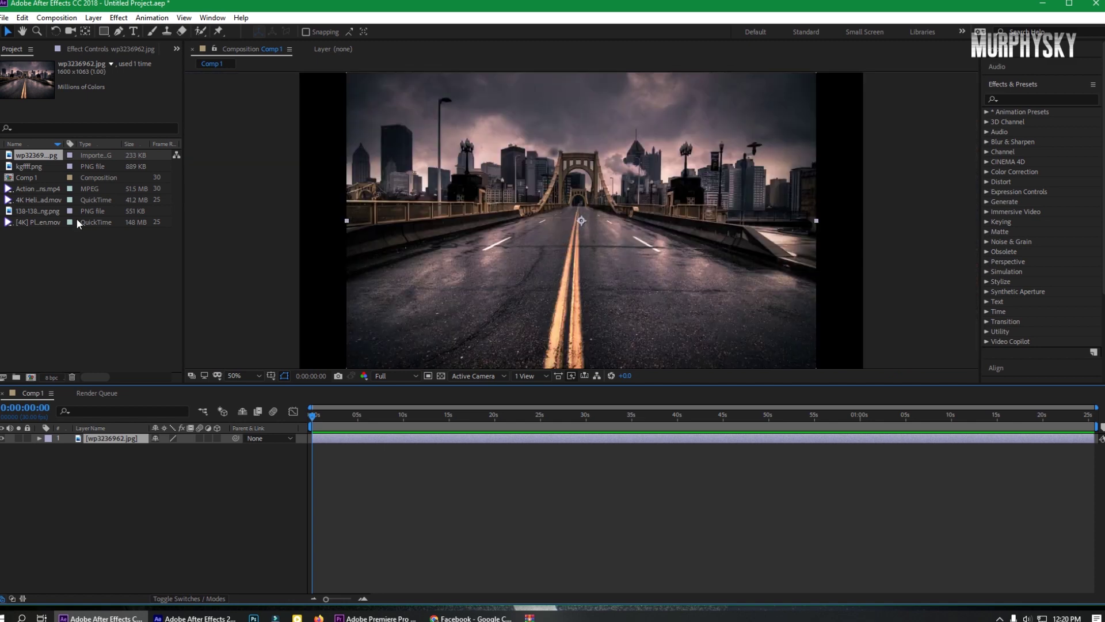
pyautogui.click(25, 167)
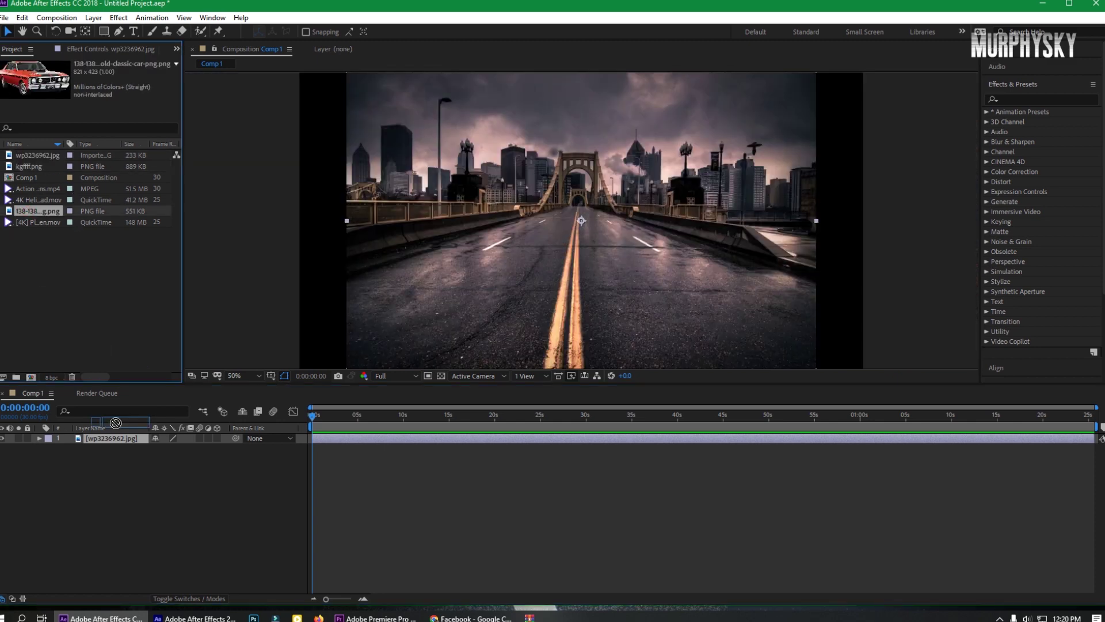
pyautogui.moveTo(117, 441); pyautogui.dragTo(125, 431)
pyautogui.press('/')
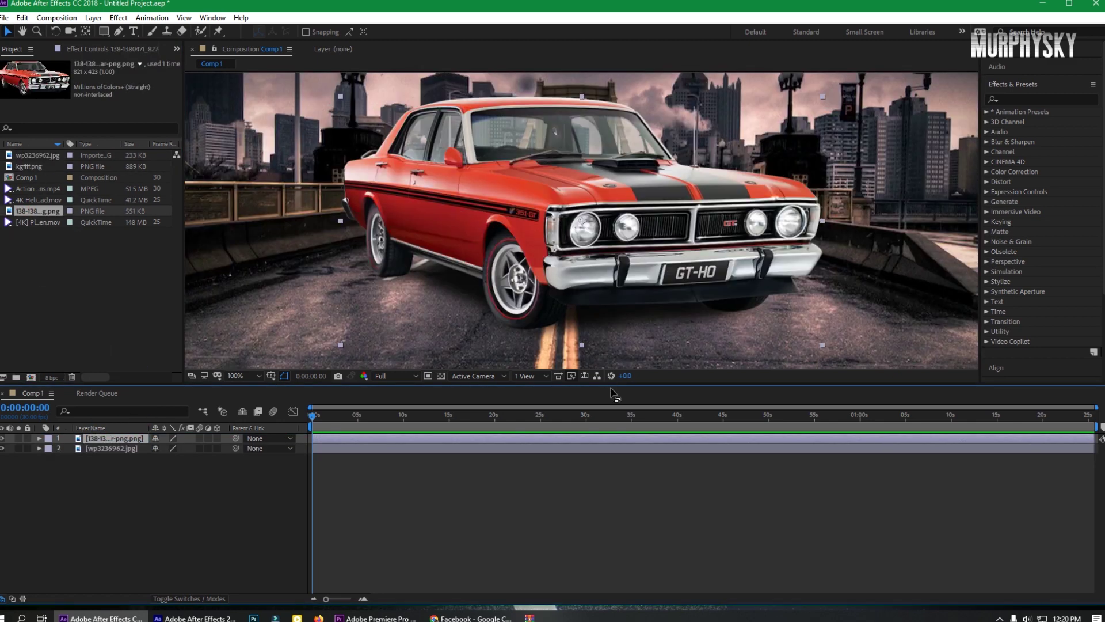
# - Turn the car and background layers into 3D layers and show the composition in a two-view layout
pyautogui.moveTo(613, 395); pyautogui.dragTo(614, 441)
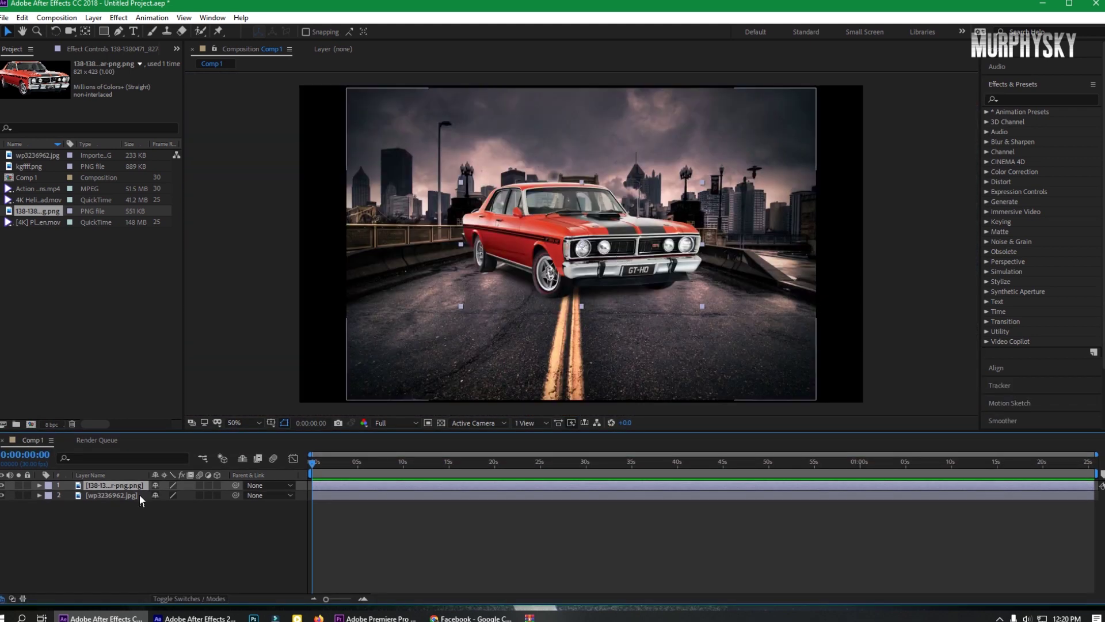
pyautogui.click(545, 423)
pyautogui.click(541, 476)
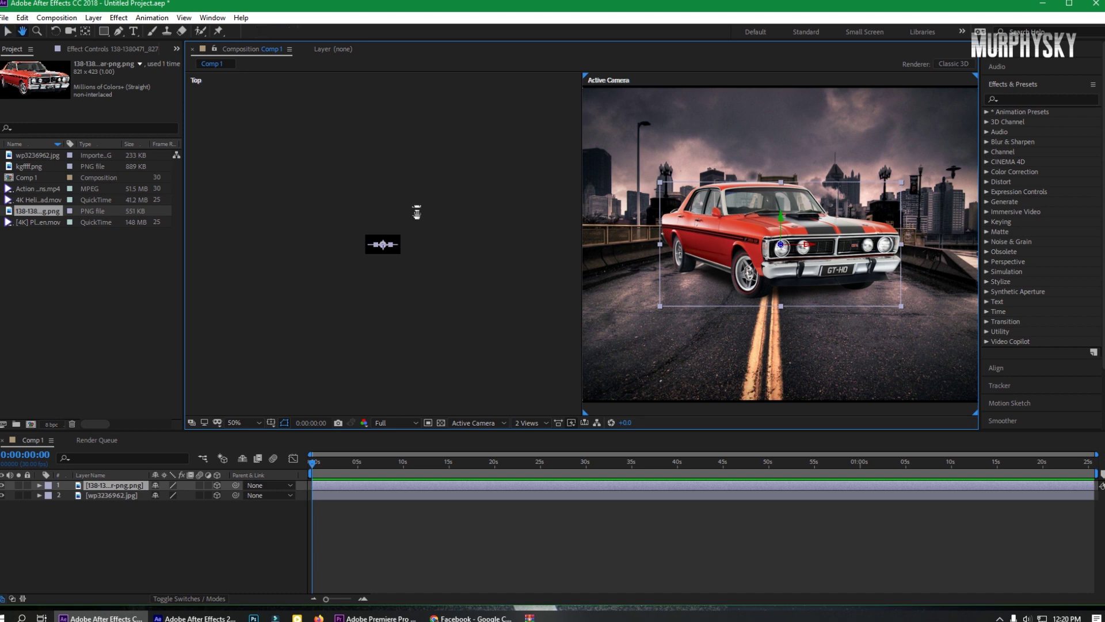
# - Push the road background far behind the car in the Top view and scale it up to fill the camera frame
pyautogui.click(449, 293)
pyautogui.moveTo(417, 212); pyautogui.dragTo(403, 107)
pyautogui.click(425, 350)
pyautogui.click(118, 486)
pyautogui.click(118, 496)
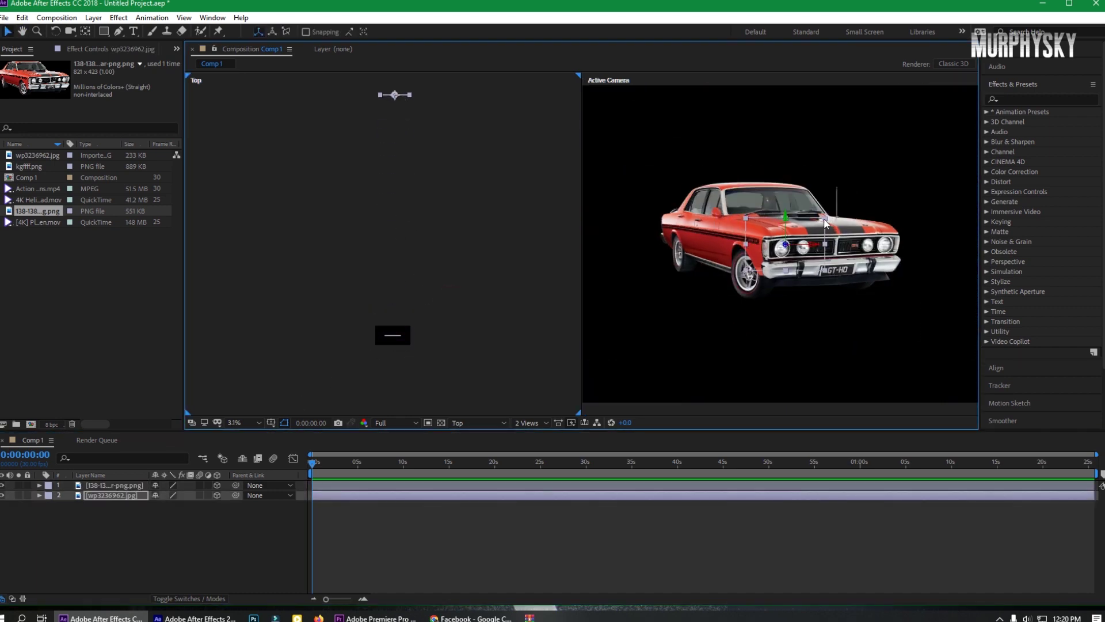
pyautogui.scroll(-1, 799, 230)
pyautogui.moveTo(803, 231); pyautogui.dragTo(953, 131)
pyautogui.scroll(1, 952, 131)
# - Move the car layer to the lower right part of the road scene
pyautogui.click(124, 485)
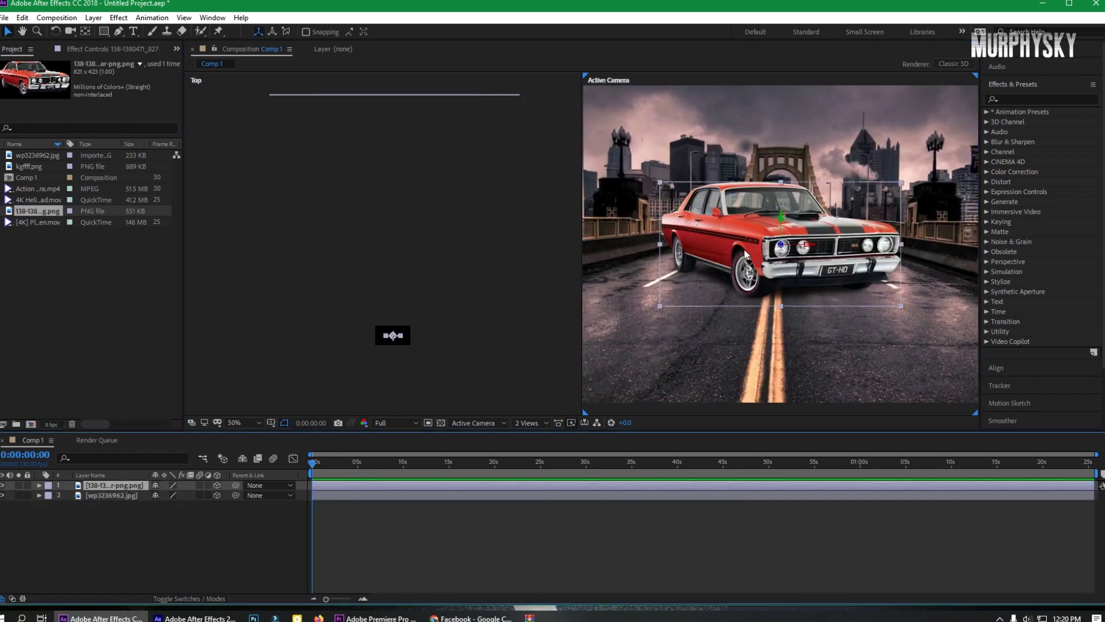
pyautogui.scroll(-2, 745, 253)
pyautogui.moveTo(745, 253); pyautogui.dragTo(848, 299)
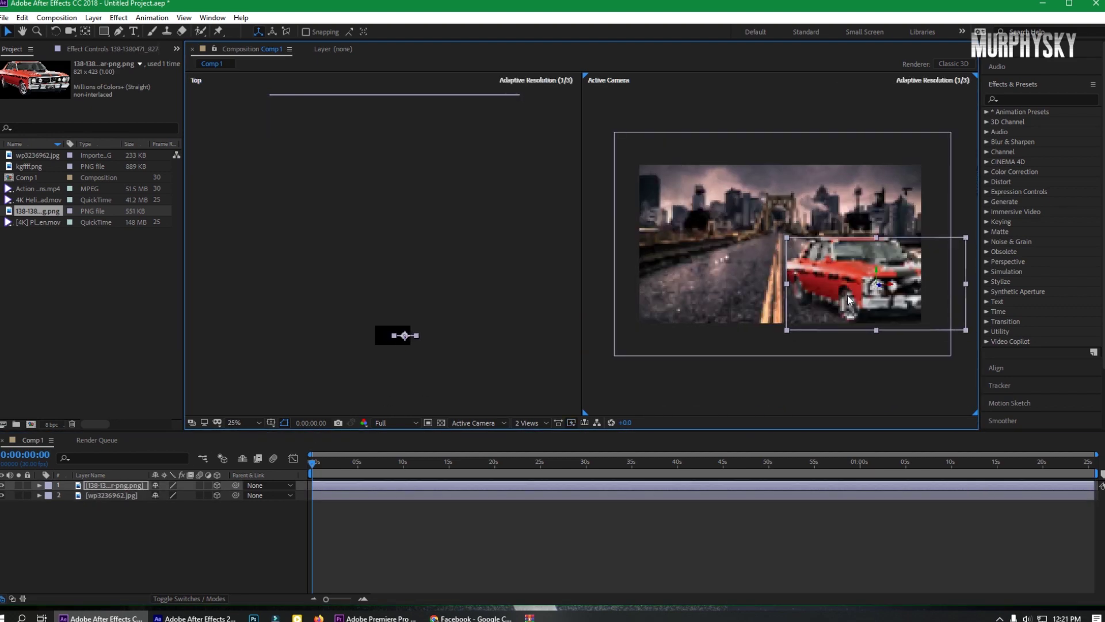
# - Add a camera and a 3D null object to the composition, and parent the camera to the null
pyautogui.rightClick(247, 534)
pyautogui.moveTo(311, 402)
pyautogui.click(427, 459)
pyautogui.click(774, 155)
pyautogui.click(743, 249)
pyautogui.click(789, 372)
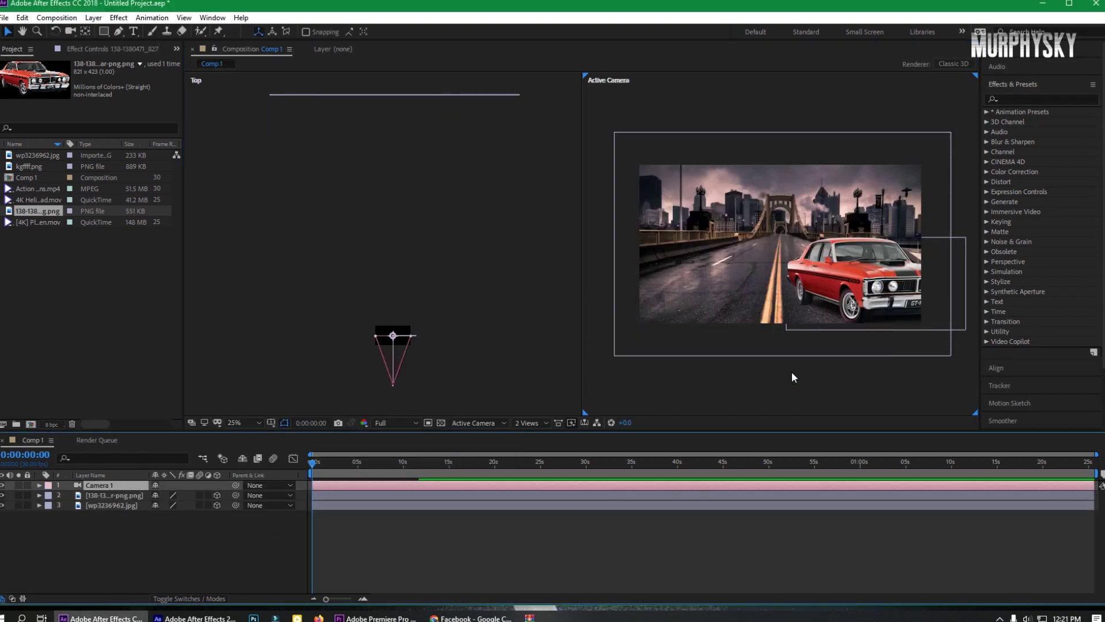
pyautogui.rightClick(247, 536)
pyautogui.click(455, 482)
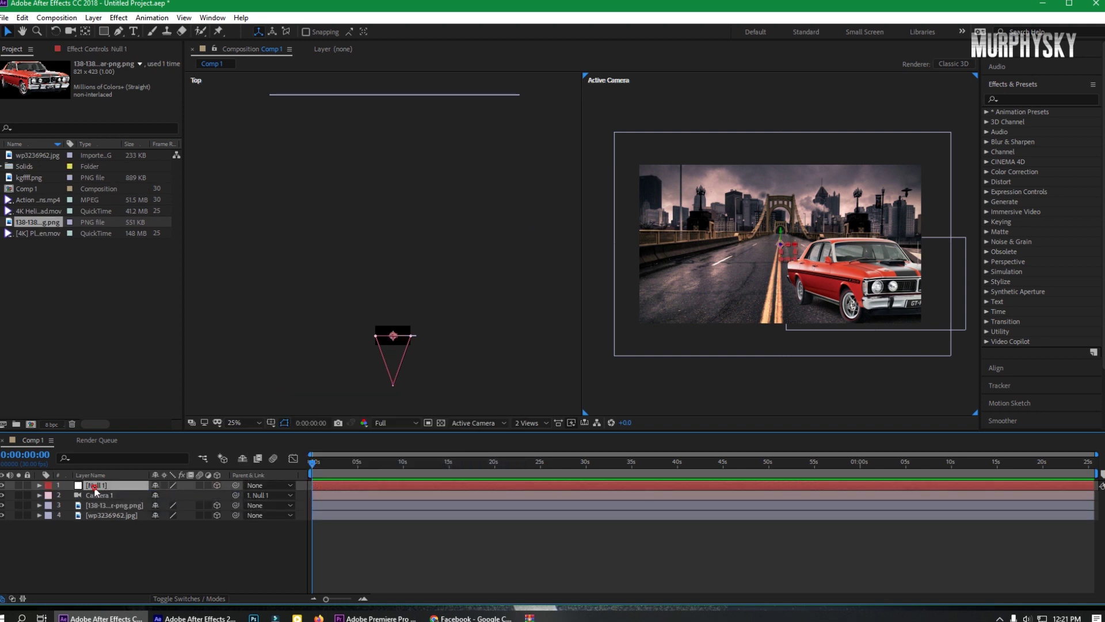
# - Keyframe the null's Position from 960, 540, 9180 at the start to 960, 540, 0 at about three seconds, and preview the move
pyautogui.press('p')
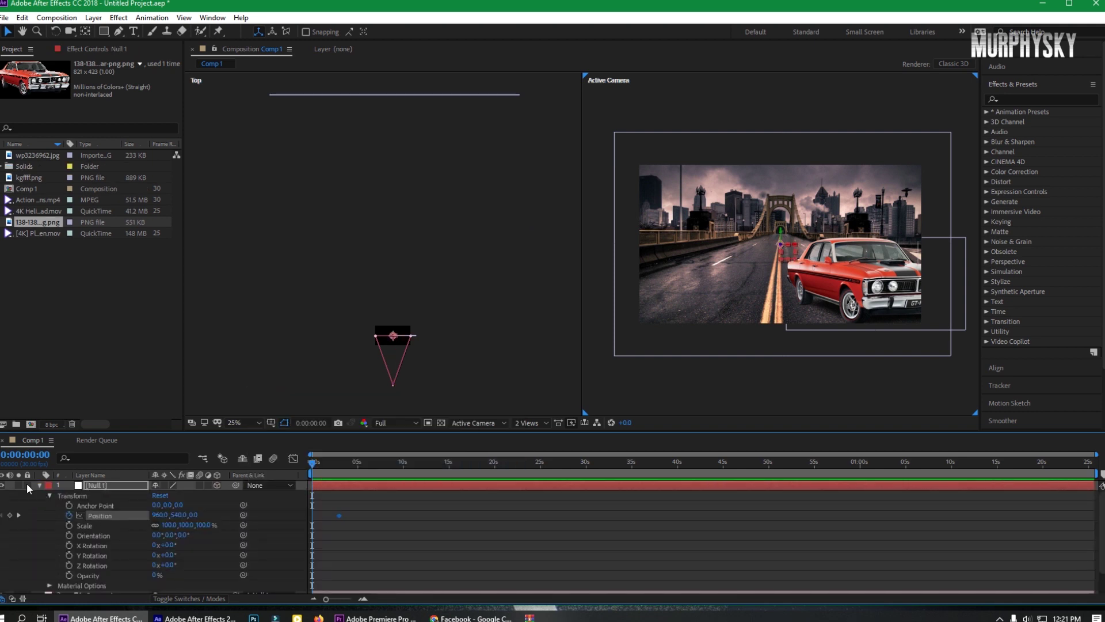
pyautogui.moveTo(193, 498); pyautogui.dragTo(733, 415)
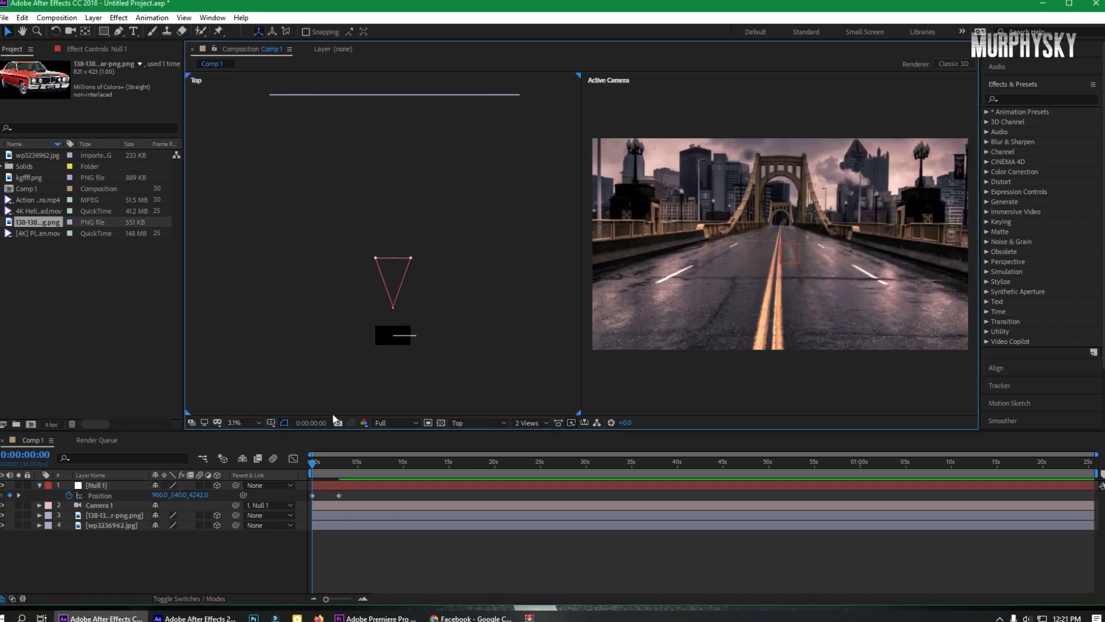
pyautogui.moveTo(194, 495); pyautogui.dragTo(248, 495)
pyautogui.press('space')
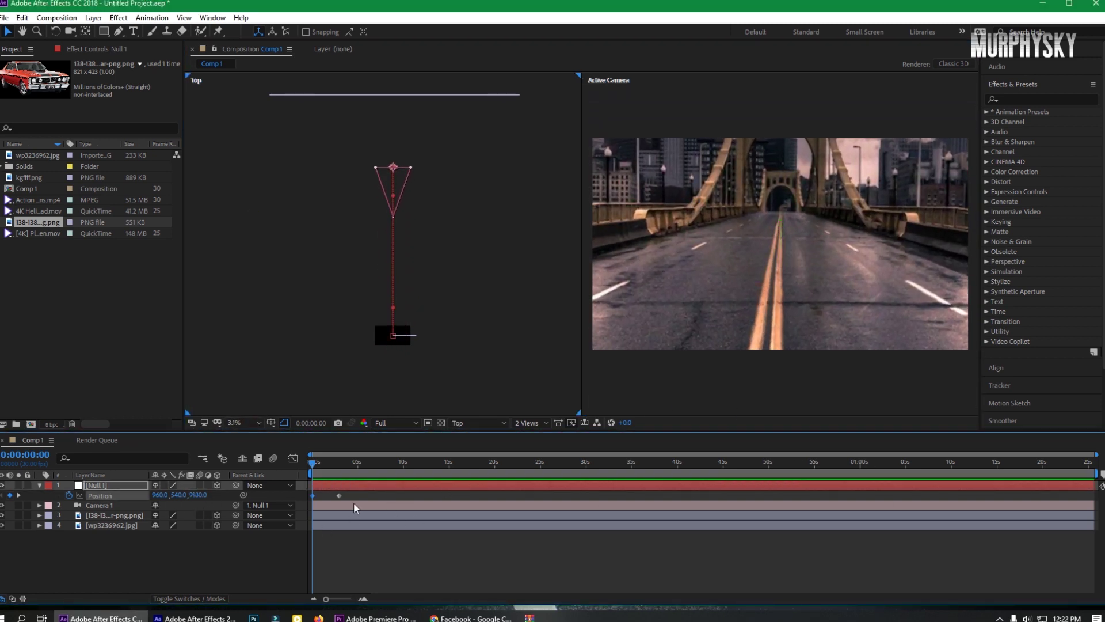
pyautogui.press('space')
pyautogui.click(357, 515)
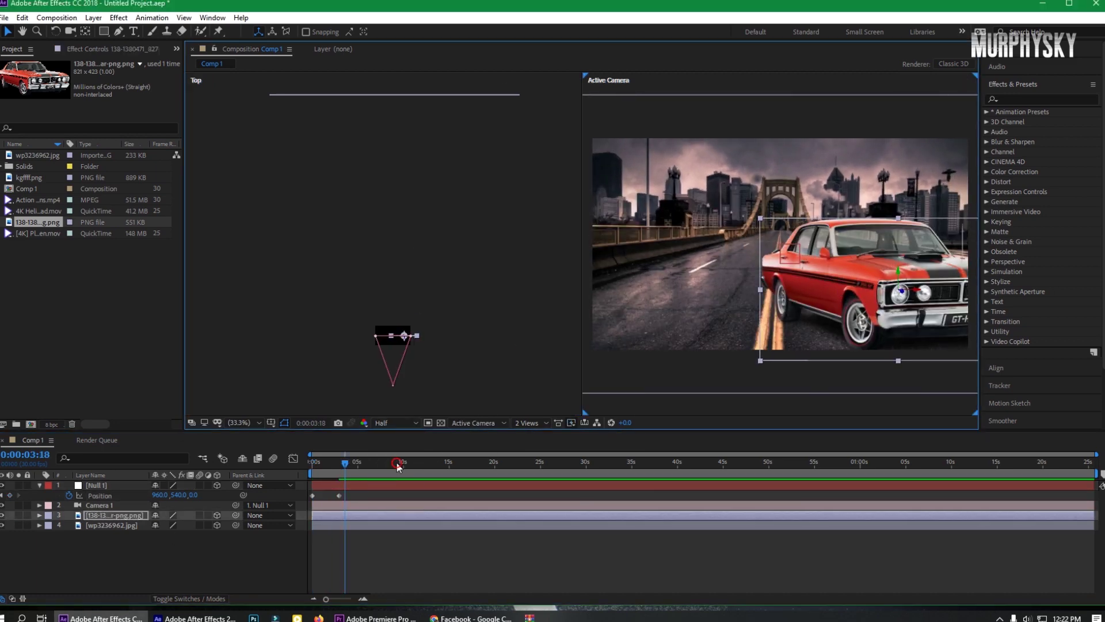
# - Keyframe the null's Z Rotation at -26° at the start of the timeline, returning to level at three seconds, and preview the tilt
pyautogui.click(149, 554)
pyautogui.doubleClick(39, 485)
pyautogui.moveTo(168, 565); pyautogui.dragTo(161, 564)
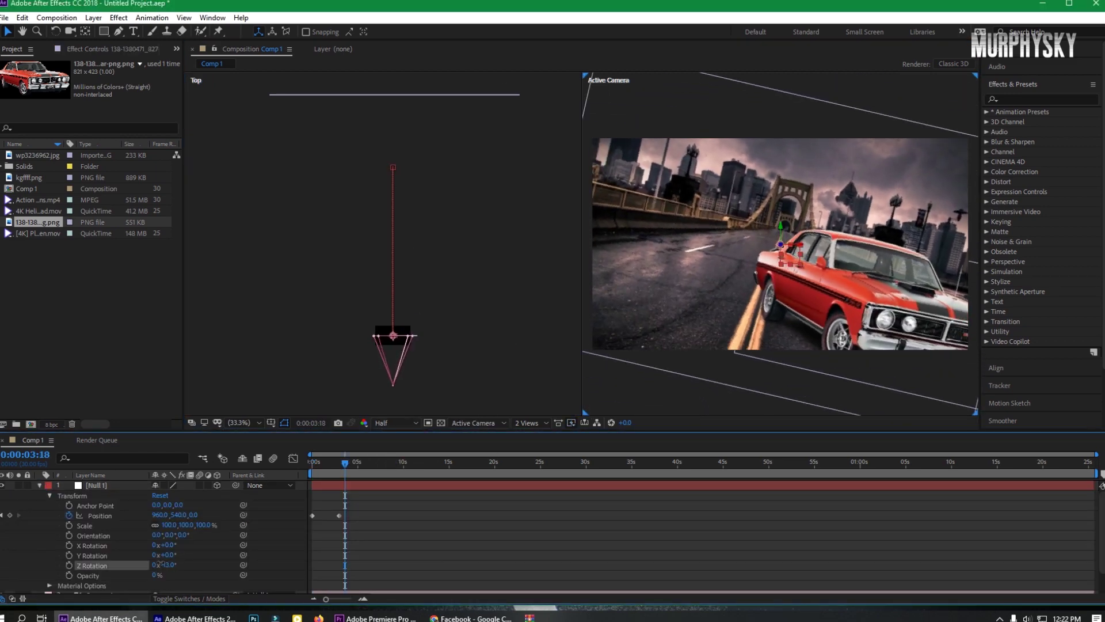
pyautogui.hotkey('ctrl', 'z')
pyautogui.moveTo(345, 464); pyautogui.dragTo(311, 472)
pyautogui.click(69, 565)
pyautogui.moveTo(168, 565); pyautogui.dragTo(152, 564)
pyautogui.press('space')
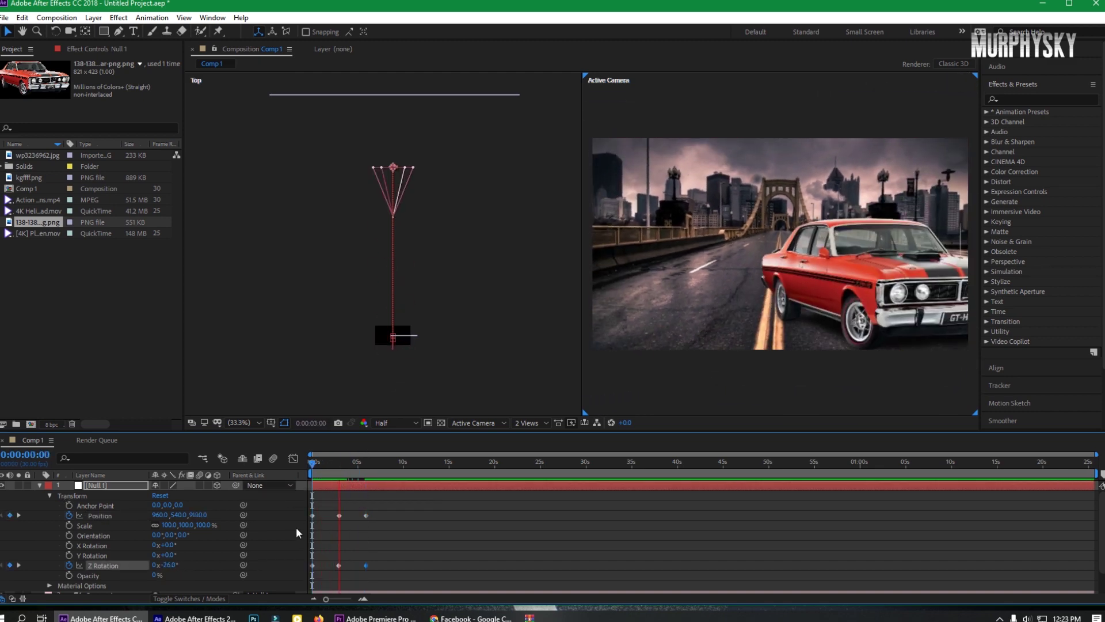
# - Push the car layer deeper into the scene and scale it up to stay large at the right of the road
pyautogui.click(414, 335)
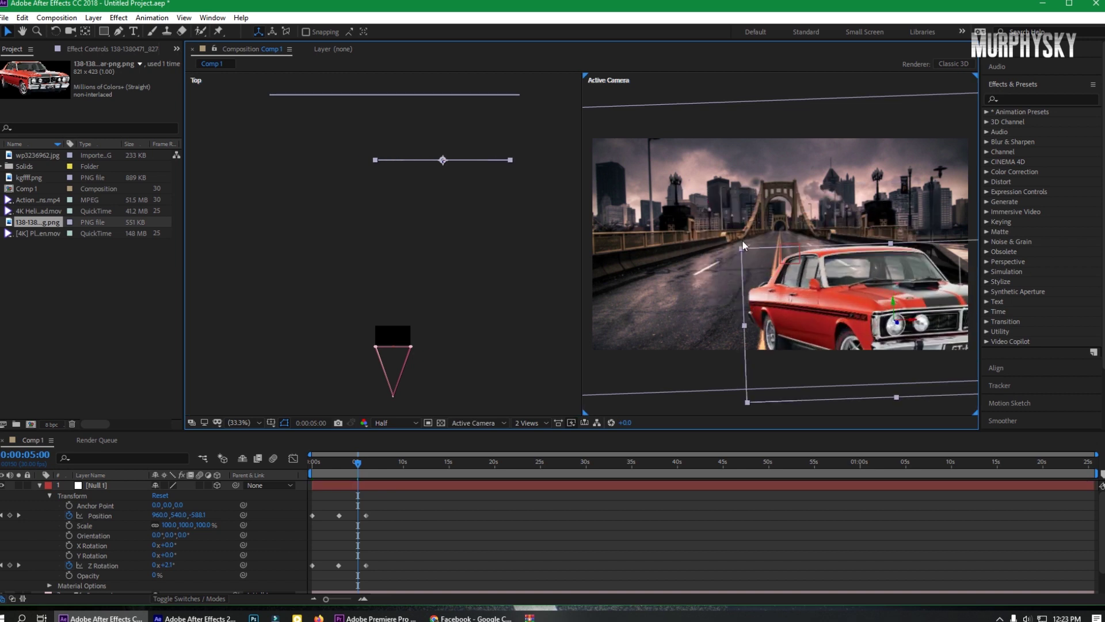
pyautogui.click(38, 485)
pyautogui.click(98, 538)
# - Add the [4K] Plane Crashing green-screen clip as a 3D layer and place it in depth just in front of the road background
pyautogui.click(28, 201)
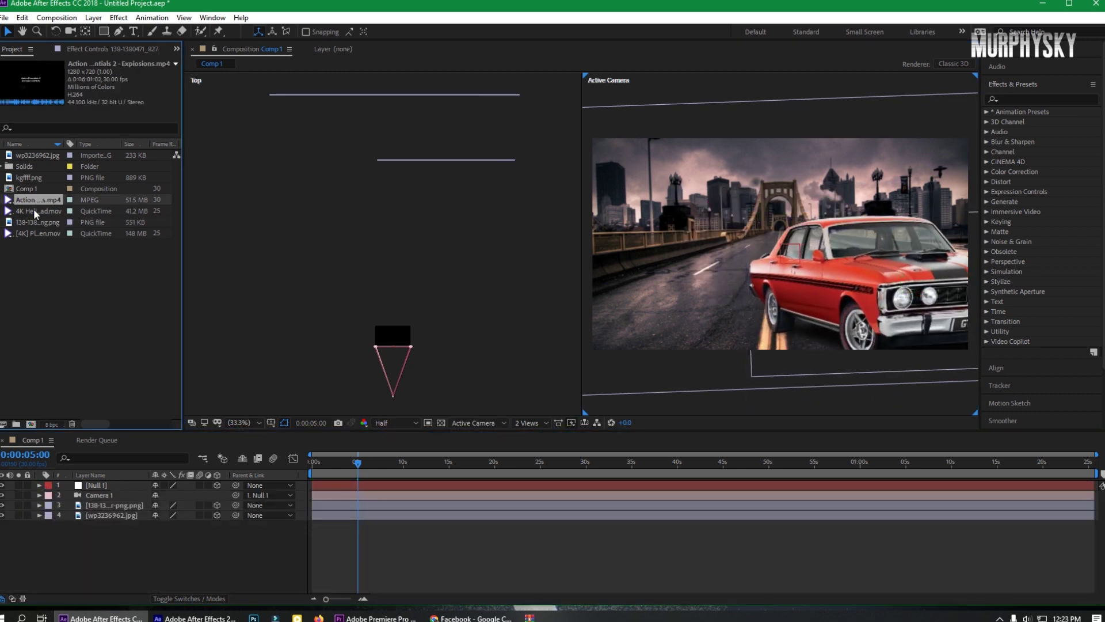
pyautogui.click(31, 232)
pyautogui.moveTo(32, 236); pyautogui.dragTo(772, 340)
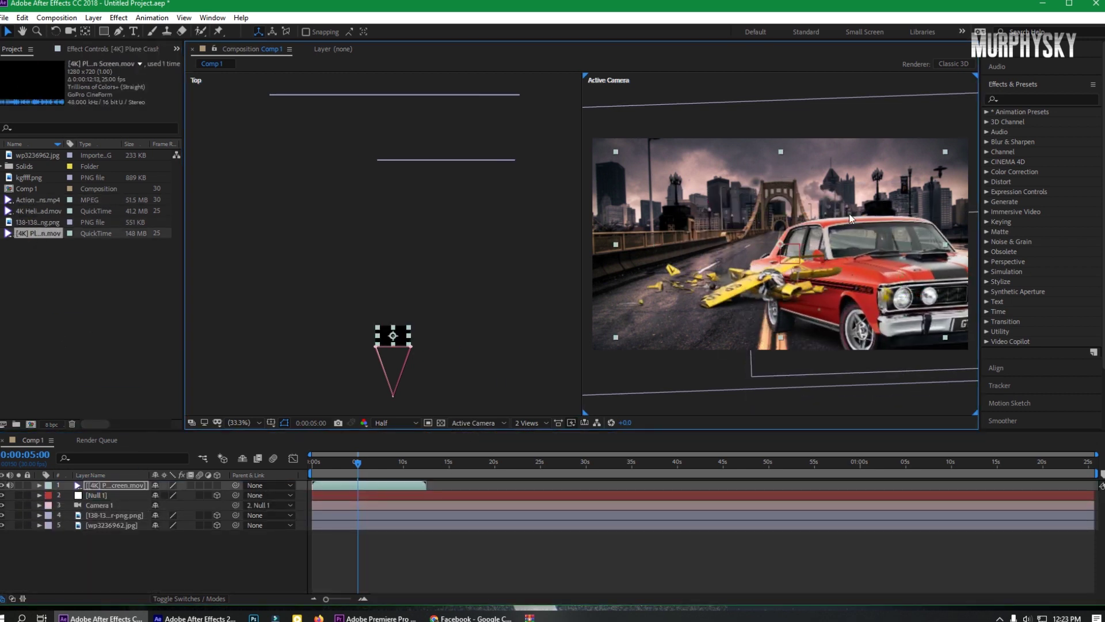
pyautogui.moveTo(396, 335); pyautogui.dragTo(394, 225)
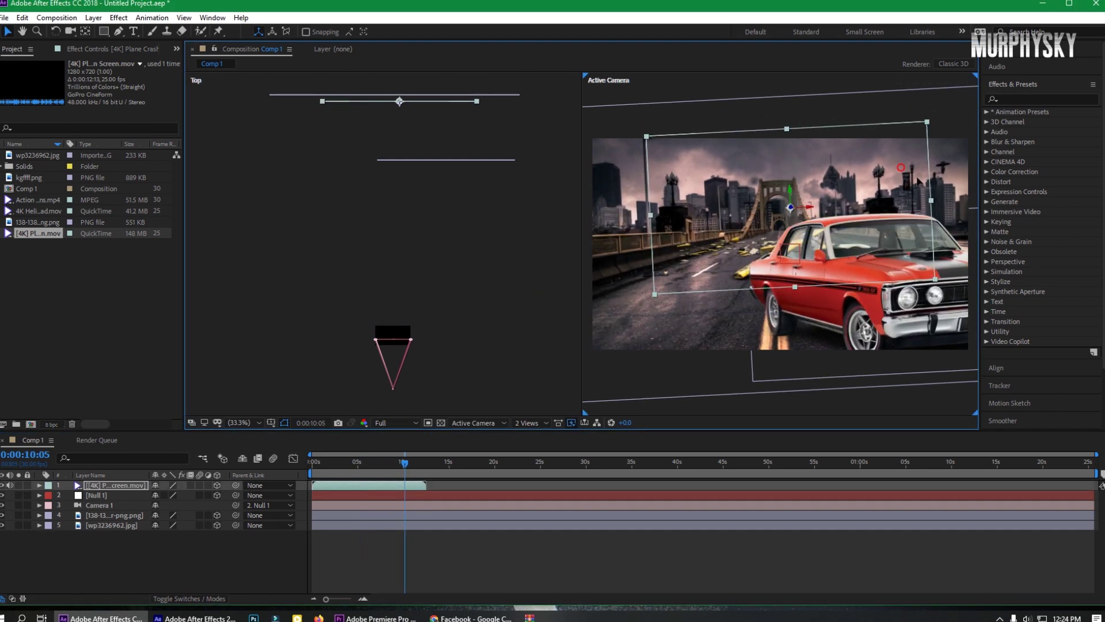
pyautogui.moveTo(920, 182); pyautogui.dragTo(889, 173)
# - Hide the car layer and play the animation from the start to check the plane clip
pyautogui.click(3, 516)
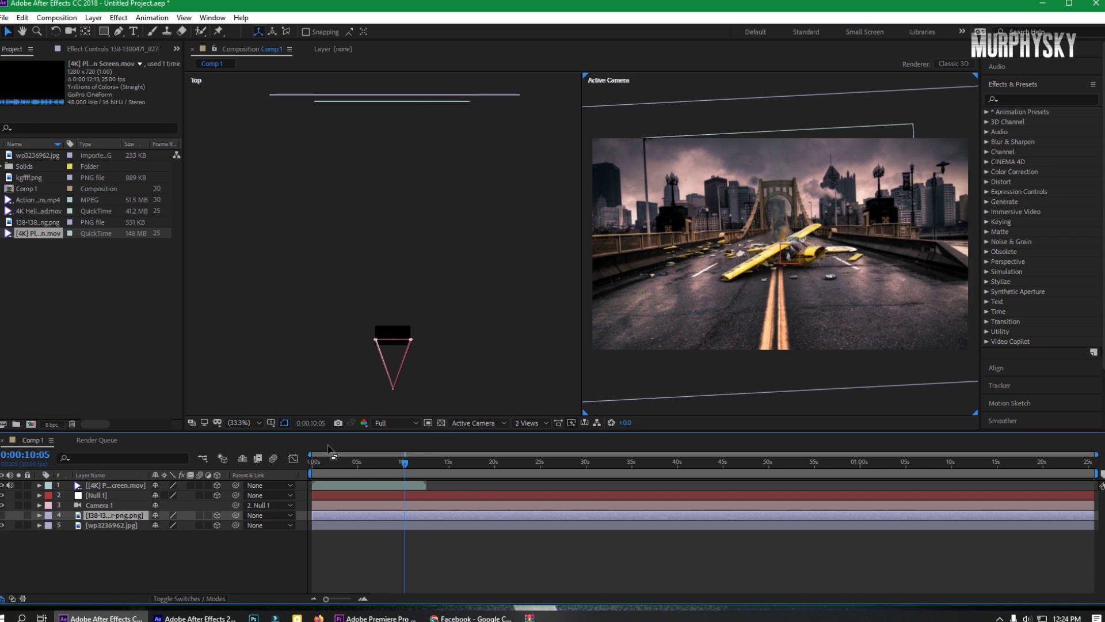
pyautogui.moveTo(405, 464); pyautogui.dragTo(312, 463)
pyautogui.press('space')
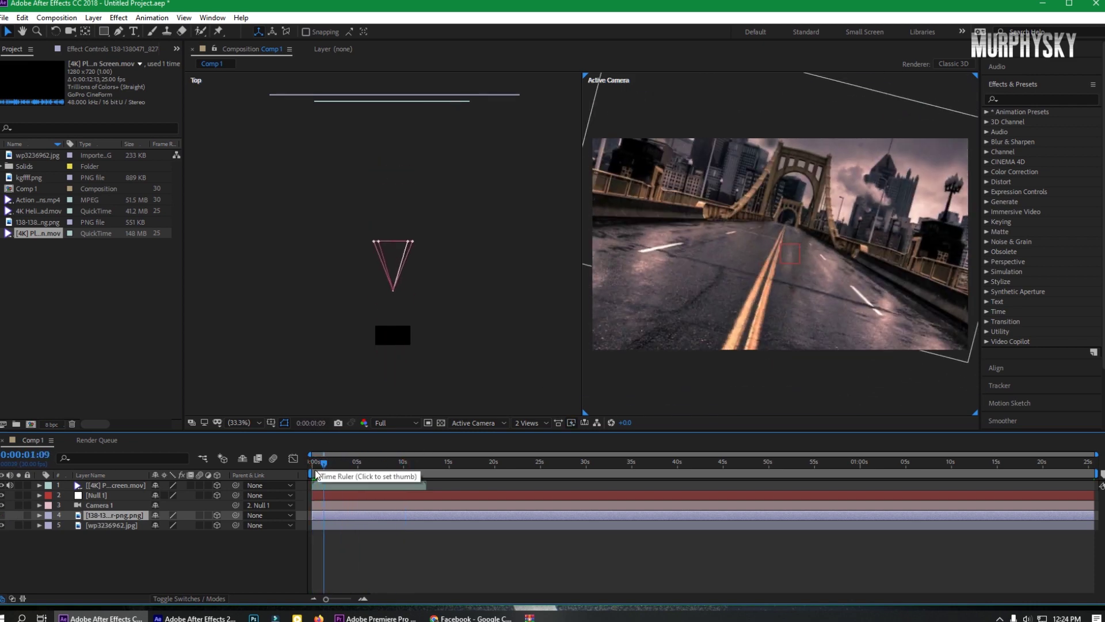
# - Scale the plane crash clip down slightly at 0:00:01:09 so it sits within the bridge scene
pyautogui.click(849, 204)
pyautogui.scroll(-2, 847, 205)
pyautogui.moveTo(908, 180); pyautogui.dragTo(877, 191)
pyautogui.scroll(3, 844, 190)
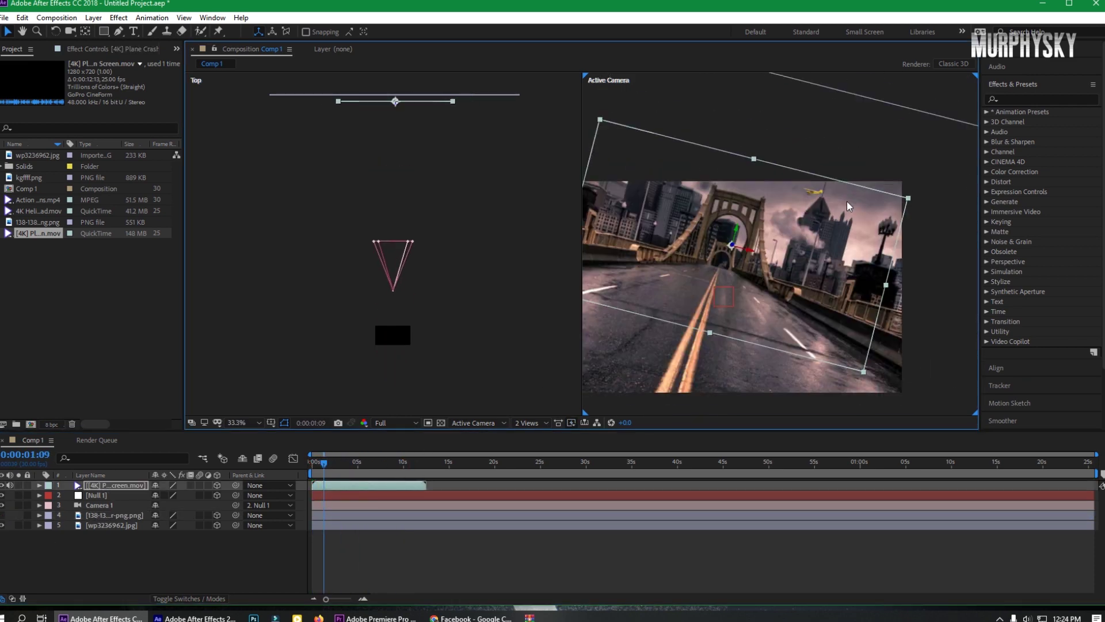
# - Switch the viewer to a single Active Camera view, preview the plane crash, and nudge the clip slightly downward
pyautogui.click(531, 423)
pyautogui.click(582, 322)
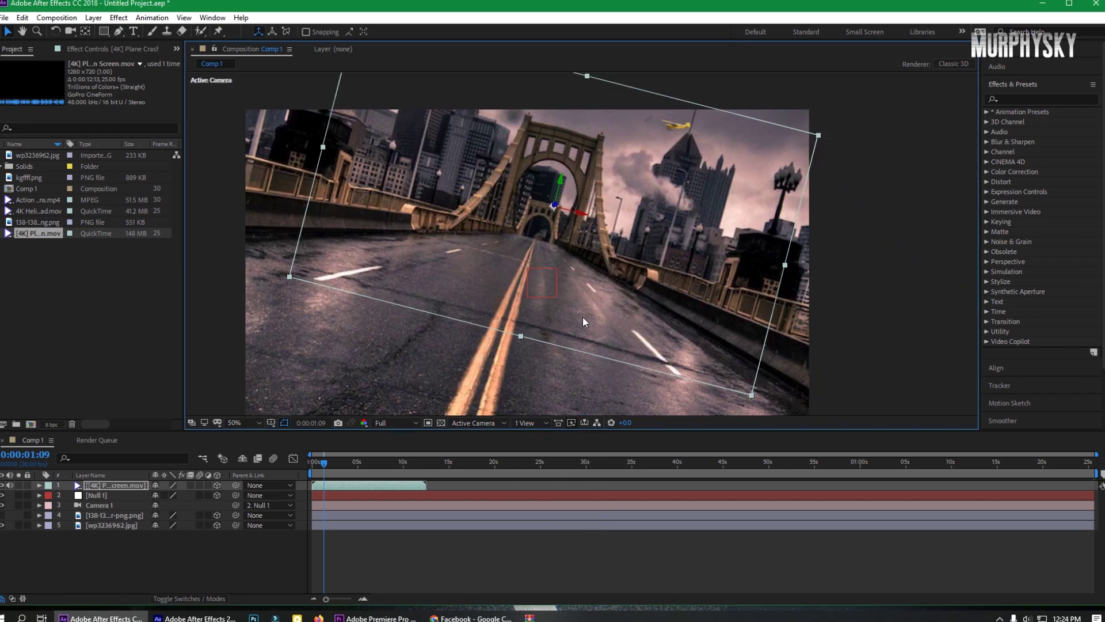
pyautogui.moveTo(324, 463); pyautogui.dragTo(313, 465)
pyautogui.press('space')
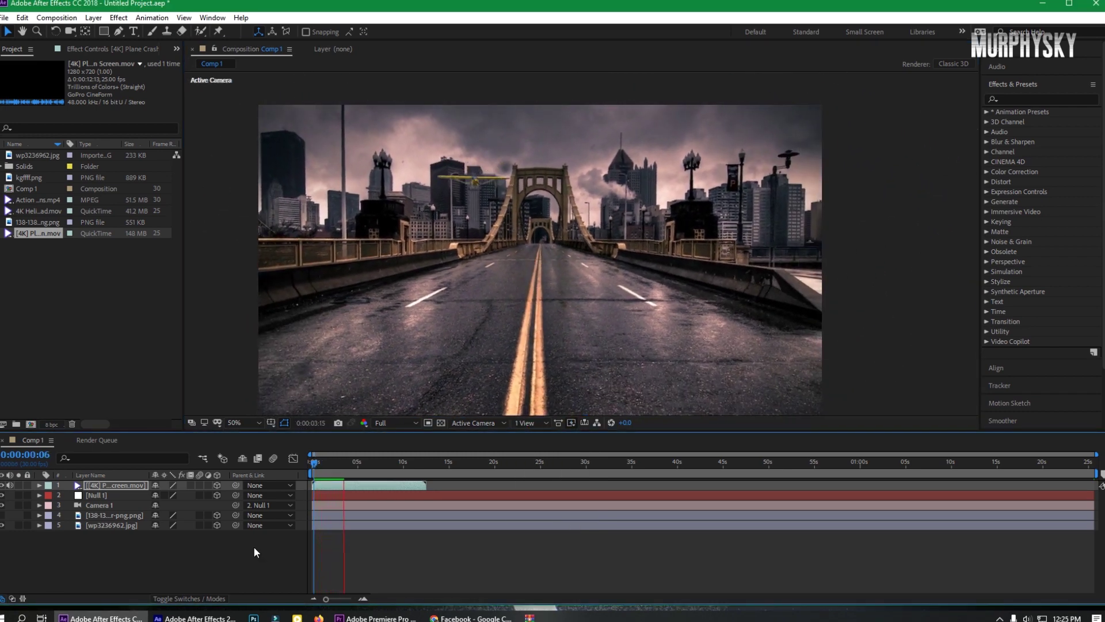
pyautogui.moveTo(533, 268); pyautogui.dragTo(533, 275)
pyautogui.moveTo(350, 462); pyautogui.dragTo(316, 464)
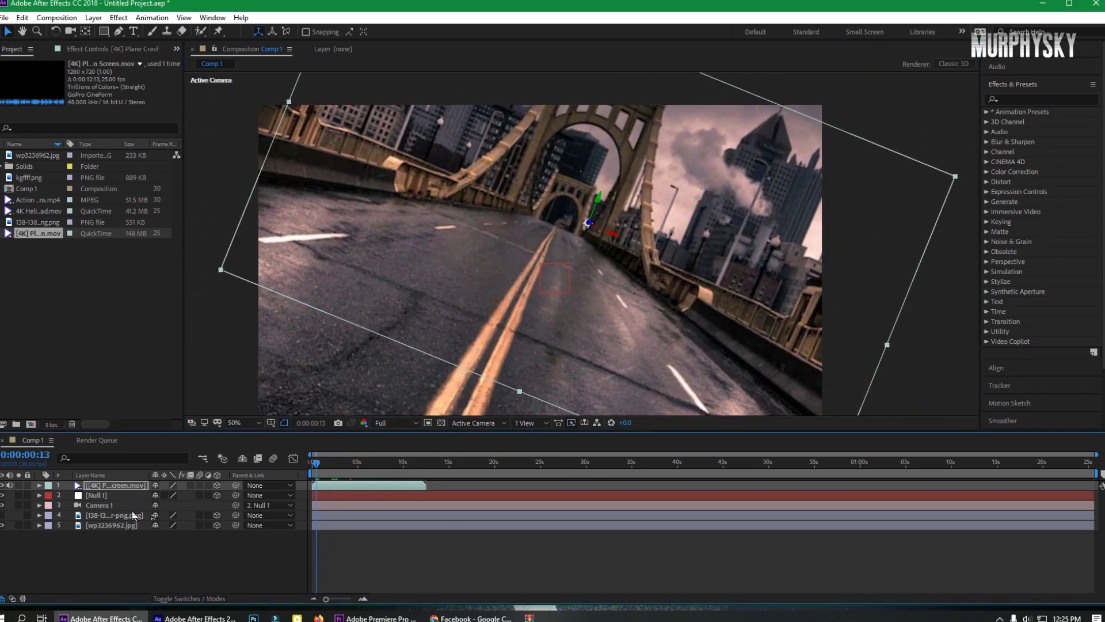
# - Shift the null's second and third Position and Z Rotation keyframes about 1.5 seconds later and preview the slower camera move
pyautogui.click(104, 495)
pyautogui.click(39, 495)
pyautogui.moveTo(387, 512); pyautogui.dragTo(331, 575)
pyautogui.moveTo(339, 568); pyautogui.dragTo(355, 573)
pyautogui.press('space')
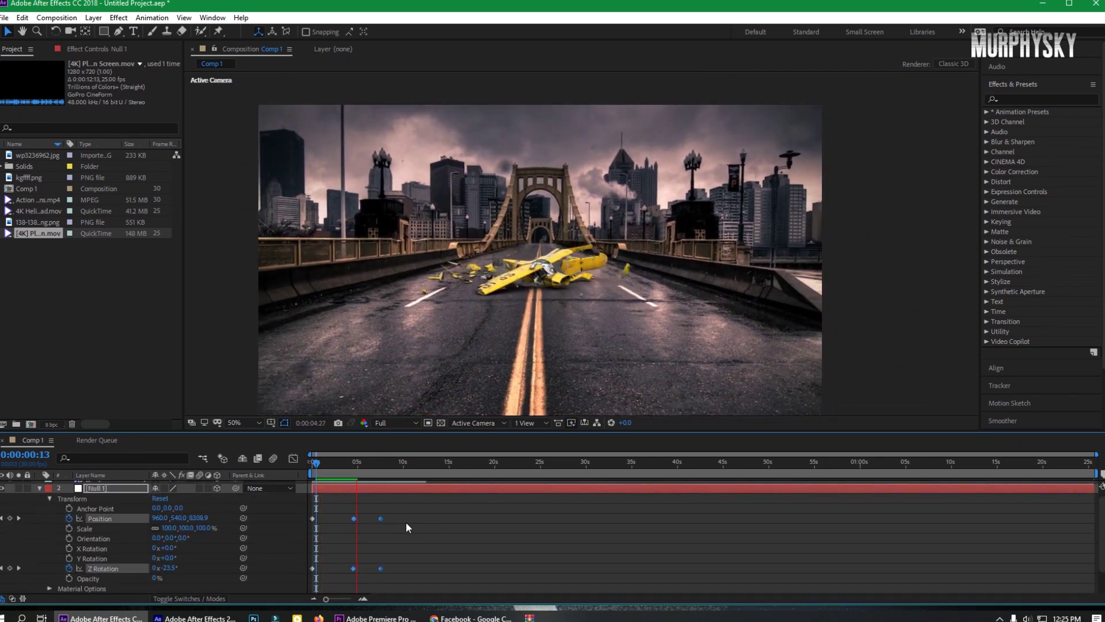
# - Add the Action Essentials 2 explosions clip as the top layer, split it at 0:00:05:00 and delete the part before that time
pyautogui.click(358, 465)
pyautogui.click(38, 489)
pyautogui.moveTo(38, 200); pyautogui.dragTo(385, 485)
pyautogui.moveTo(479, 484); pyautogui.dragTo(417, 484)
pyautogui.click(22, 17)
pyautogui.click(50, 181)
pyautogui.click(340, 496)
pyautogui.press('Delete')
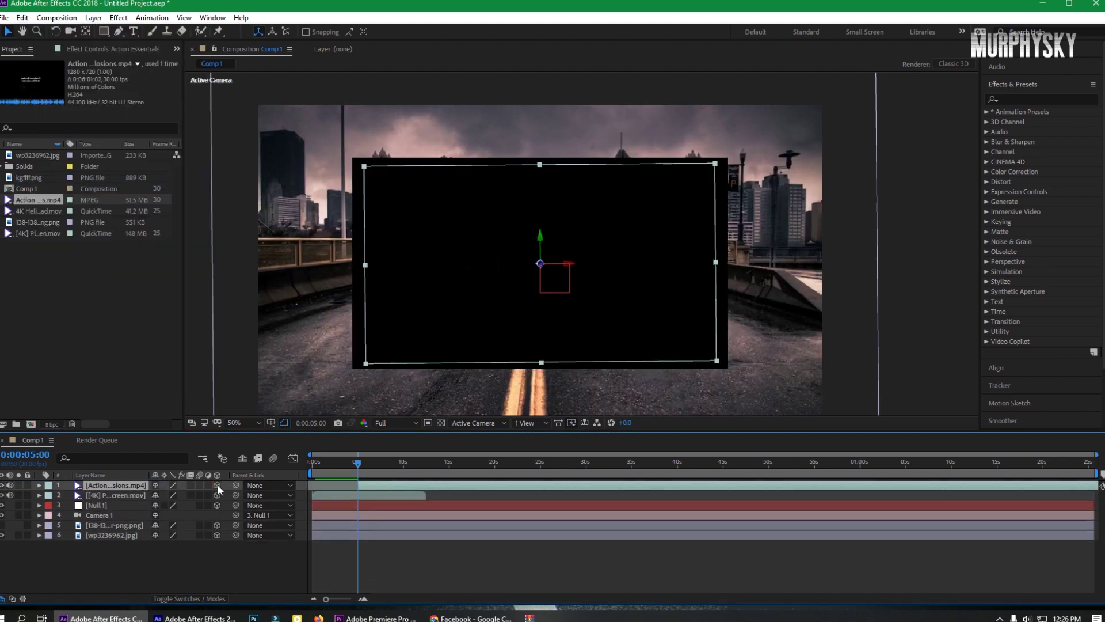
# - Split the explosions clip at 0:00:15:05 and delete the part after that time
pyautogui.moveTo(358, 462); pyautogui.dragTo(450, 468)
pyautogui.click(22, 18)
pyautogui.click(49, 181)
pyautogui.press('Delete')
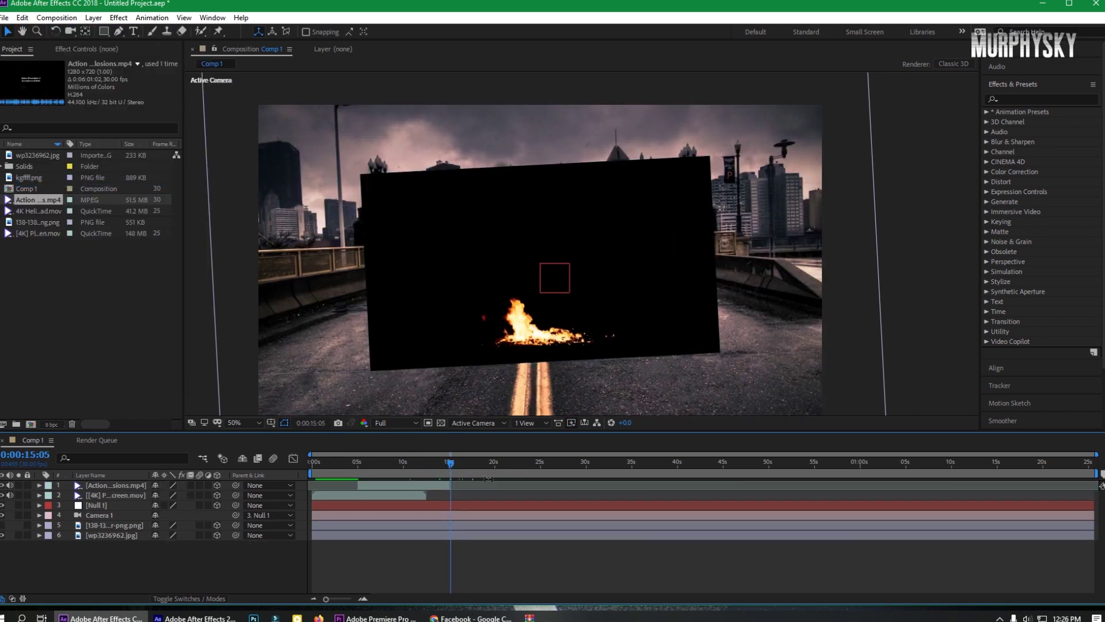
# - Move the explosions layer back in depth using the Top view so it sits just in front of the road background, and preview it
pyautogui.click(444, 463)
pyautogui.click(123, 485)
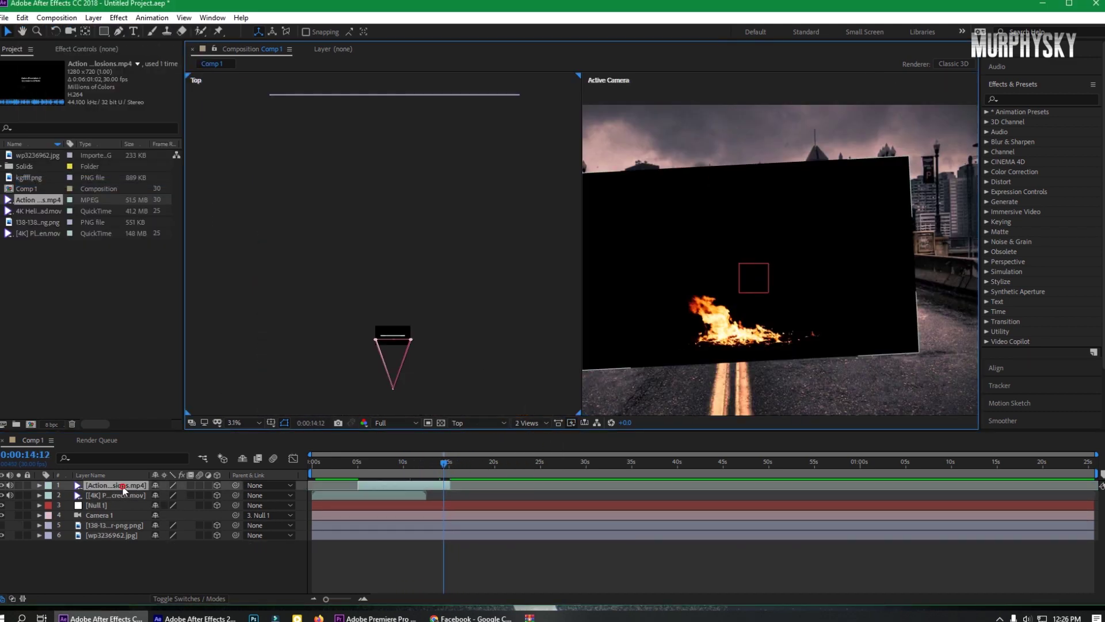
pyautogui.click(391, 292)
pyautogui.scroll(-1, 391, 292)
pyautogui.moveTo(391, 292); pyautogui.dragTo(375, 168)
pyautogui.click(398, 463)
pyautogui.scroll(1, 397, 179)
pyautogui.click(397, 179)
pyautogui.moveTo(398, 462); pyautogui.dragTo(342, 463)
pyautogui.press('space')
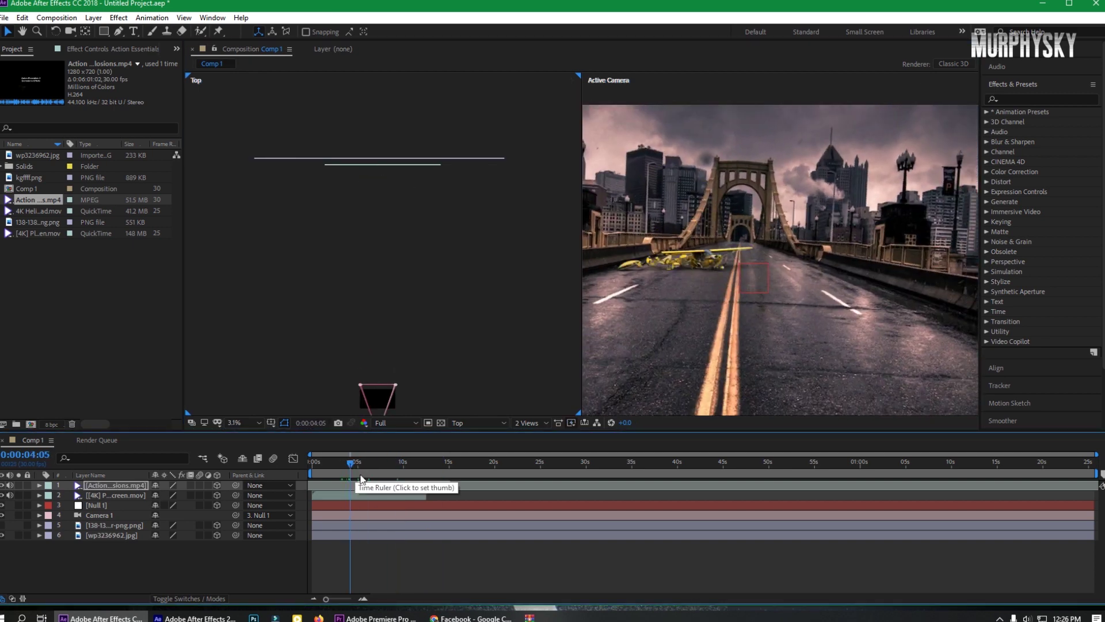
# - Set the explosions layer's blending mode to Screen and scale it down over the crashed plane at 0:00:04:05
pyautogui.moveTo(697, 283); pyautogui.dragTo(674, 296)
pyautogui.click(189, 598)
pyautogui.click(170, 486)
pyautogui.click(254, 247)
pyautogui.moveTo(784, 259); pyautogui.dragTo(721, 236)
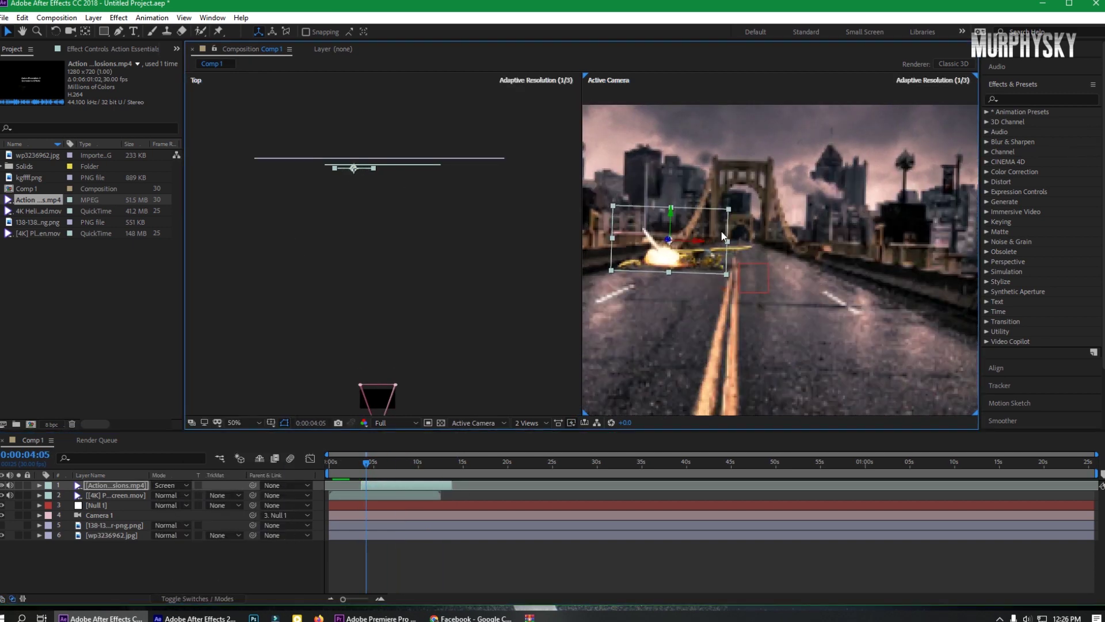
# - Start the explosions clip slightly later, match its size to the plane crash, and preview from about 0:00:04
pyautogui.moveTo(366, 465); pyautogui.dragTo(378, 486)
pyautogui.press('space')
pyautogui.click(362, 465)
pyautogui.press('space')
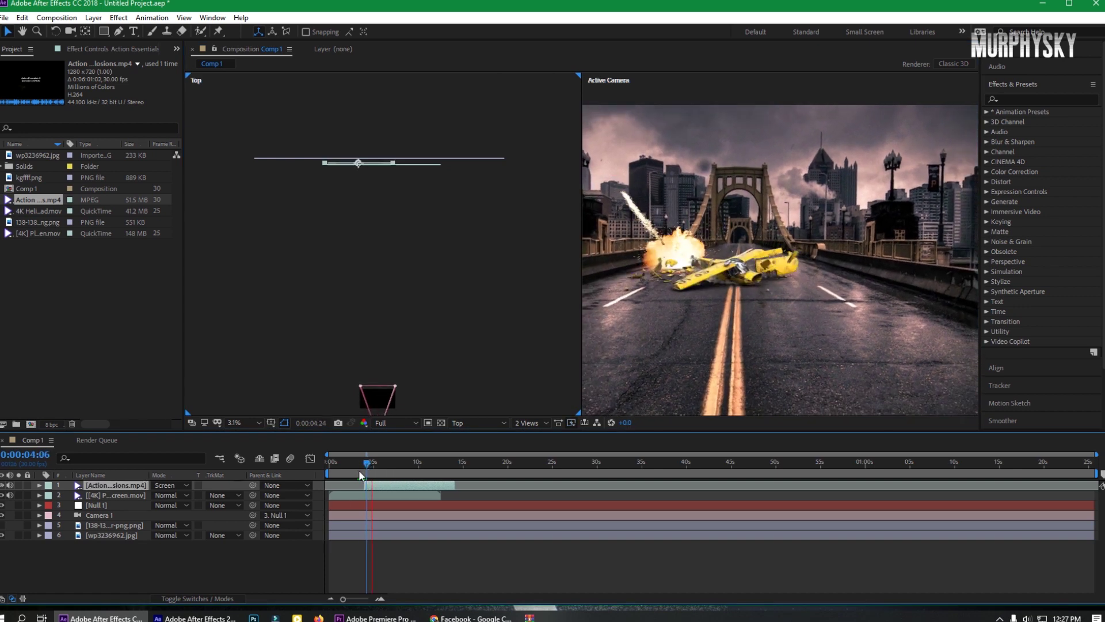
pyautogui.click(358, 466)
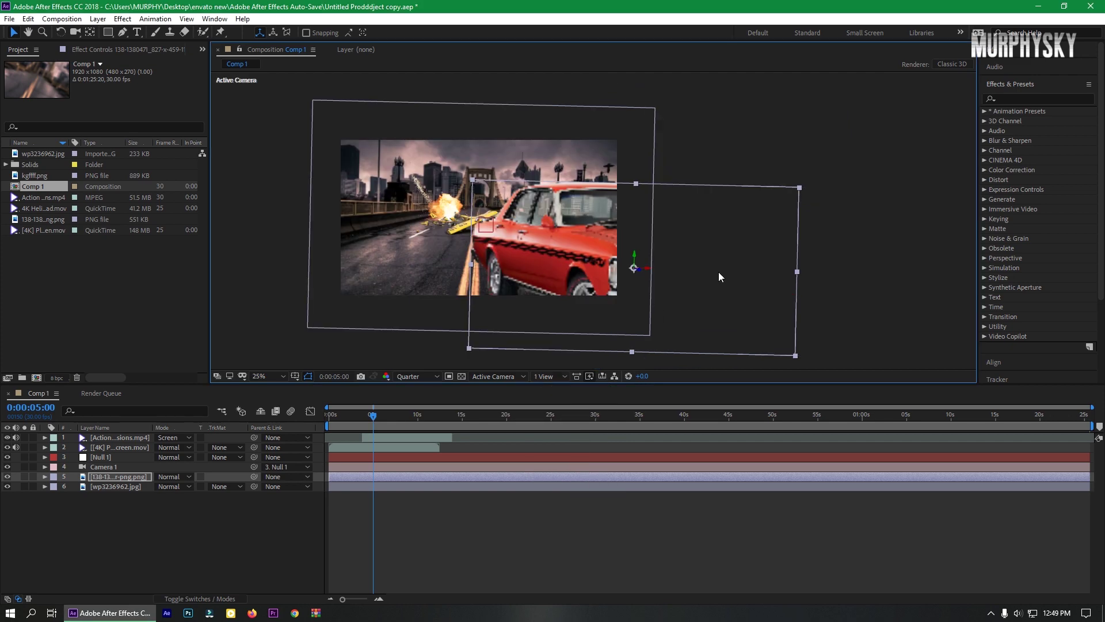
# - Reposition the red car in the foreground of the road and preview it around 0:00:05:24
pyautogui.scroll(2, 568, 279)
pyautogui.moveTo(535, 269); pyautogui.dragTo(658, 328)
pyautogui.moveTo(348, 416); pyautogui.dragTo(389, 434)
pyautogui.press('space')
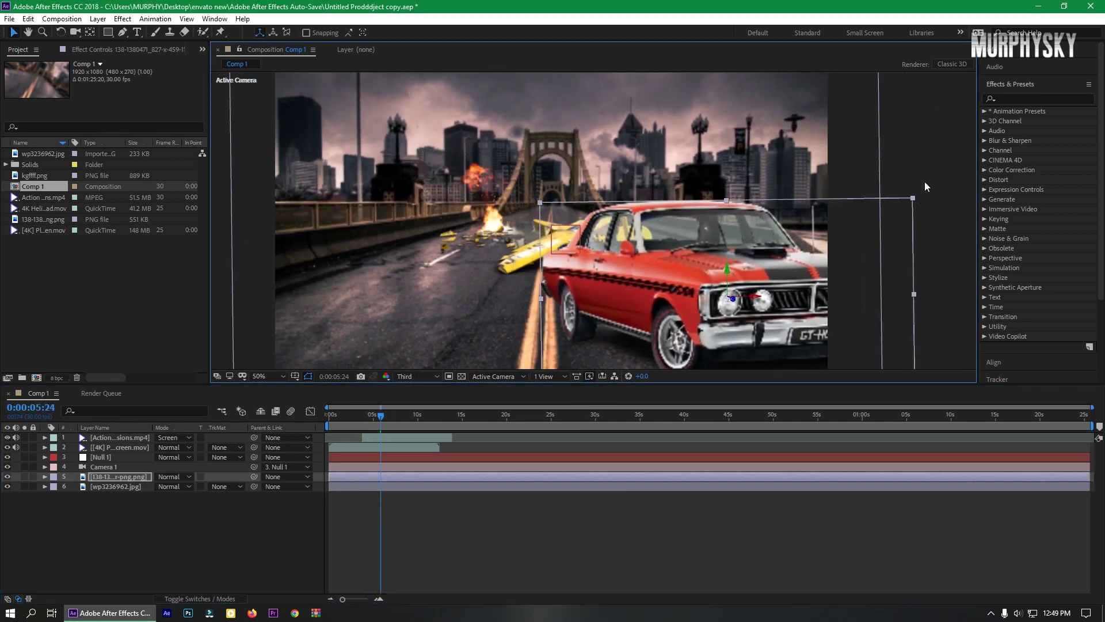
# - Reveal the null's keyframes, remove the extra Position and Z Rotation pair at 0:00:05:29, and shift the last pair to about 0:00:07
pyautogui.click(370, 424)
pyautogui.click(128, 457)
pyautogui.press('u')
pyautogui.click(383, 425)
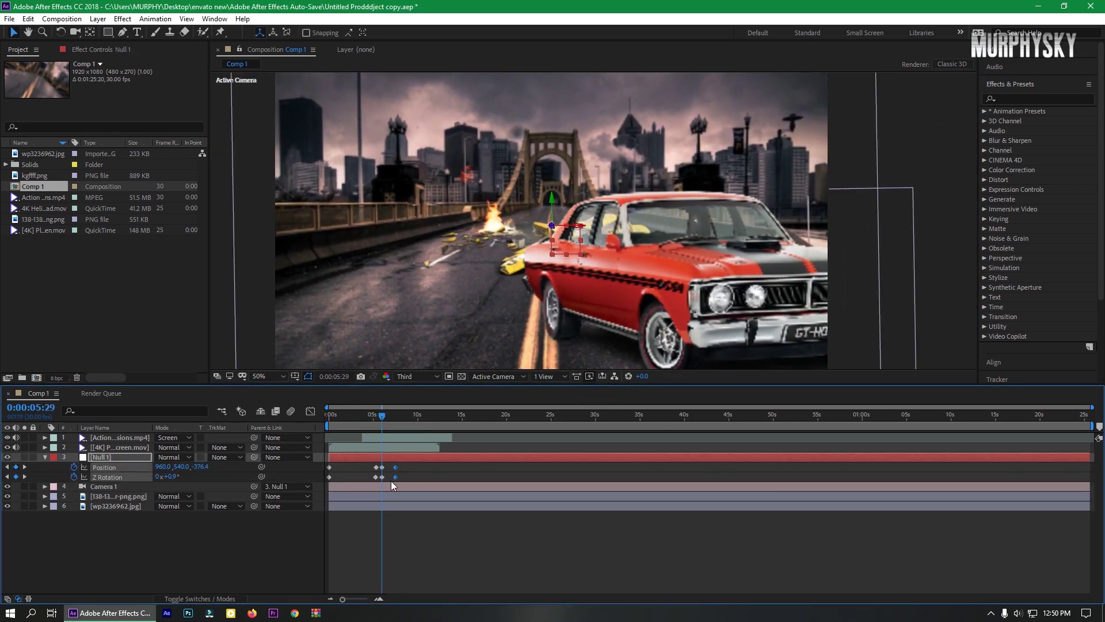
pyautogui.moveTo(391, 481); pyautogui.dragTo(391, 475)
pyautogui.moveTo(381, 422); pyautogui.dragTo(382, 424)
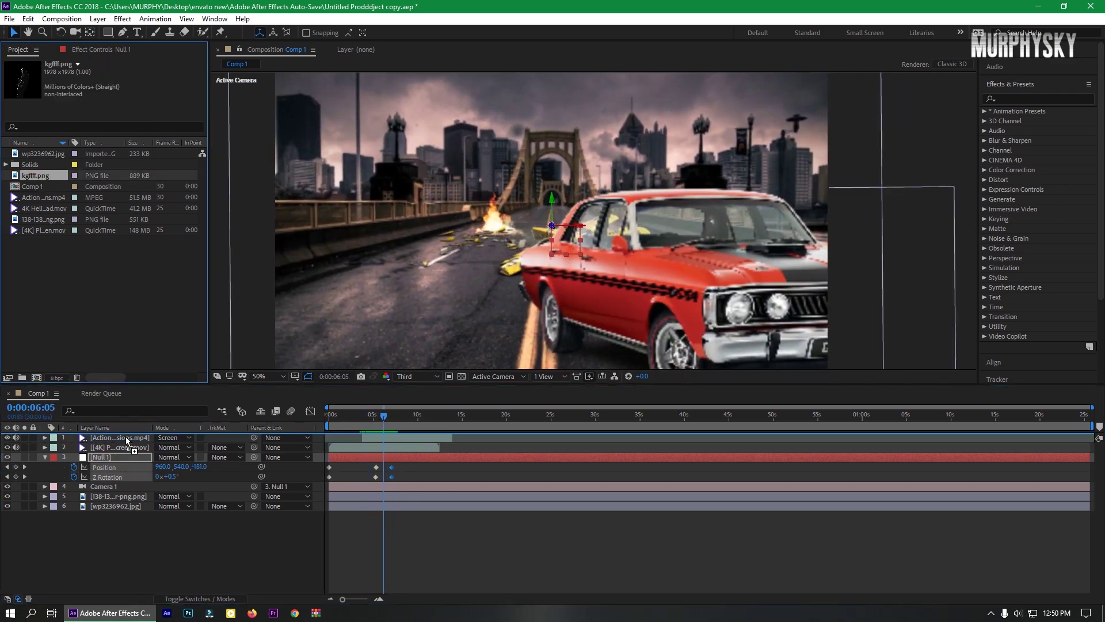
# - Add the hooded gunman PNG as the top layer, make it 3D and scale it down near the camera
pyautogui.moveTo(35, 175); pyautogui.dragTo(115, 439)
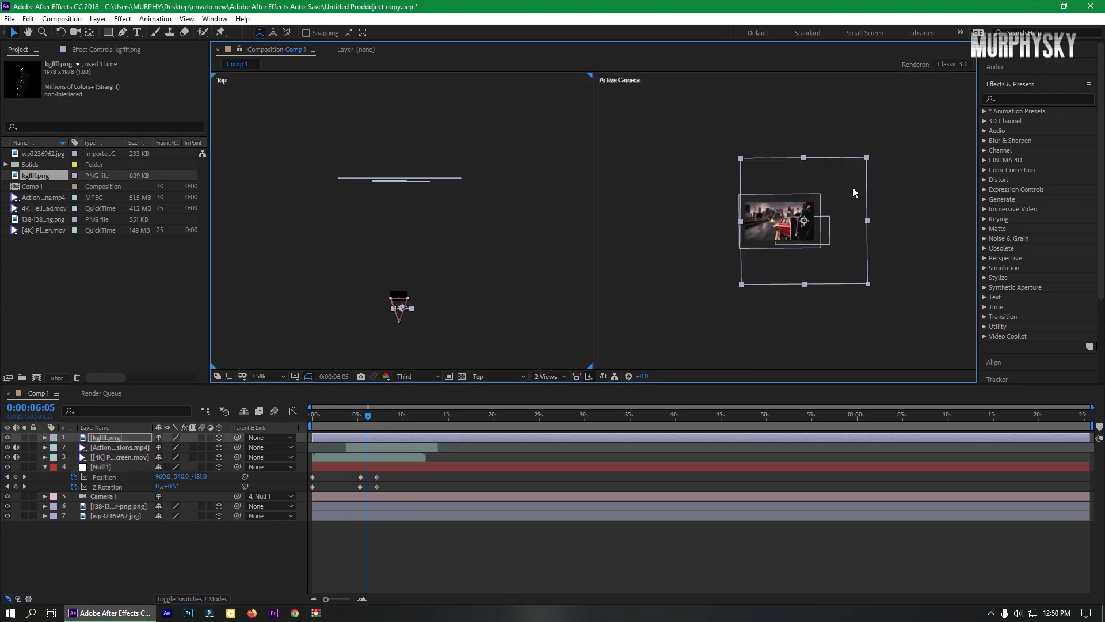
pyautogui.moveTo(866, 157); pyautogui.dragTo(827, 197)
pyautogui.scroll(2, 808, 213)
# - Switch to a single Active Camera view, position the gunman in front of the red car, and preview the shot
pyautogui.click(548, 377)
pyautogui.click(547, 389)
pyautogui.moveTo(676, 269); pyautogui.dragTo(603, 271)
pyautogui.scroll(-1, 603, 270)
pyautogui.moveTo(694, 163); pyautogui.dragTo(679, 176)
pyautogui.scroll(1, 604, 277)
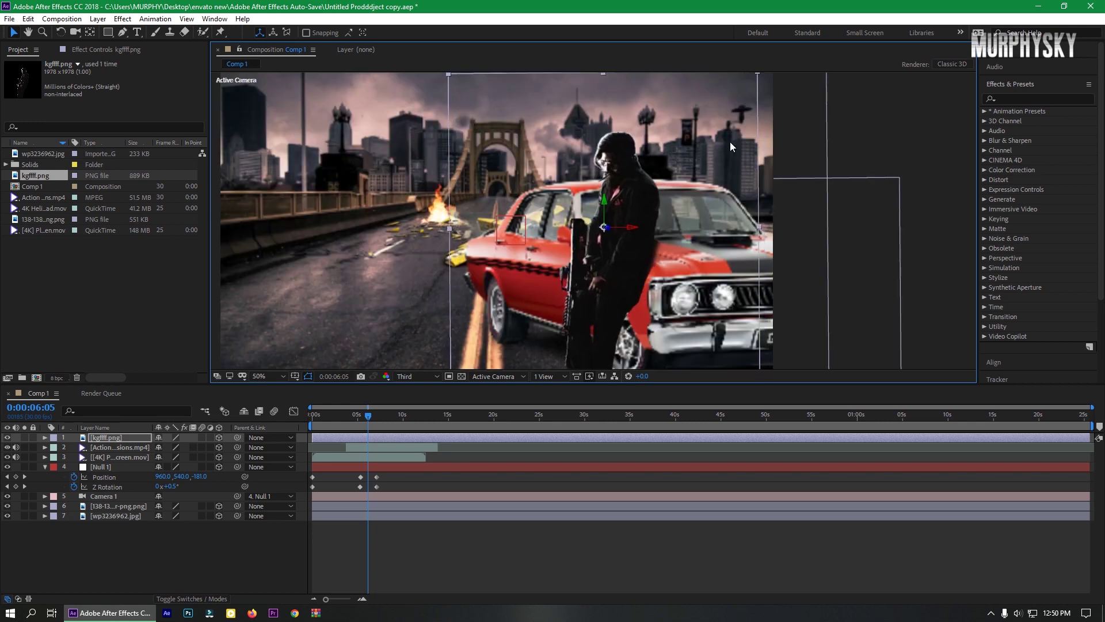
pyautogui.scroll(-1, 730, 147)
pyautogui.moveTo(367, 422); pyautogui.dragTo(353, 425)
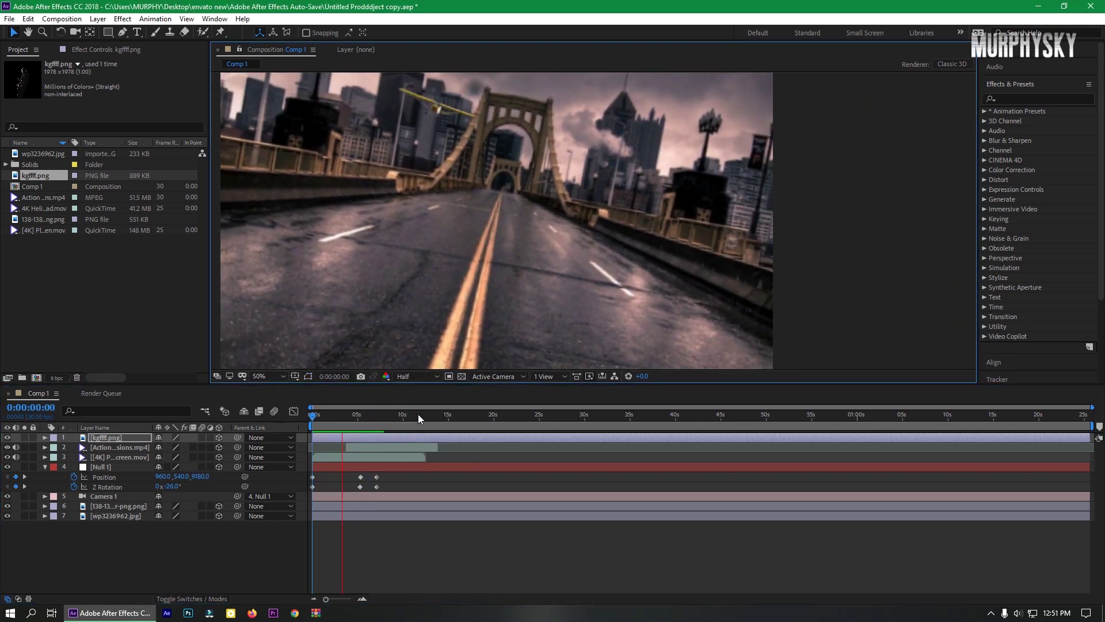
# - Add the 4K Helicopter Shooting clip as a 3D top layer above the distant road, starting just before 0:00:05, and preview it
pyautogui.moveTo(43, 208); pyautogui.dragTo(358, 439)
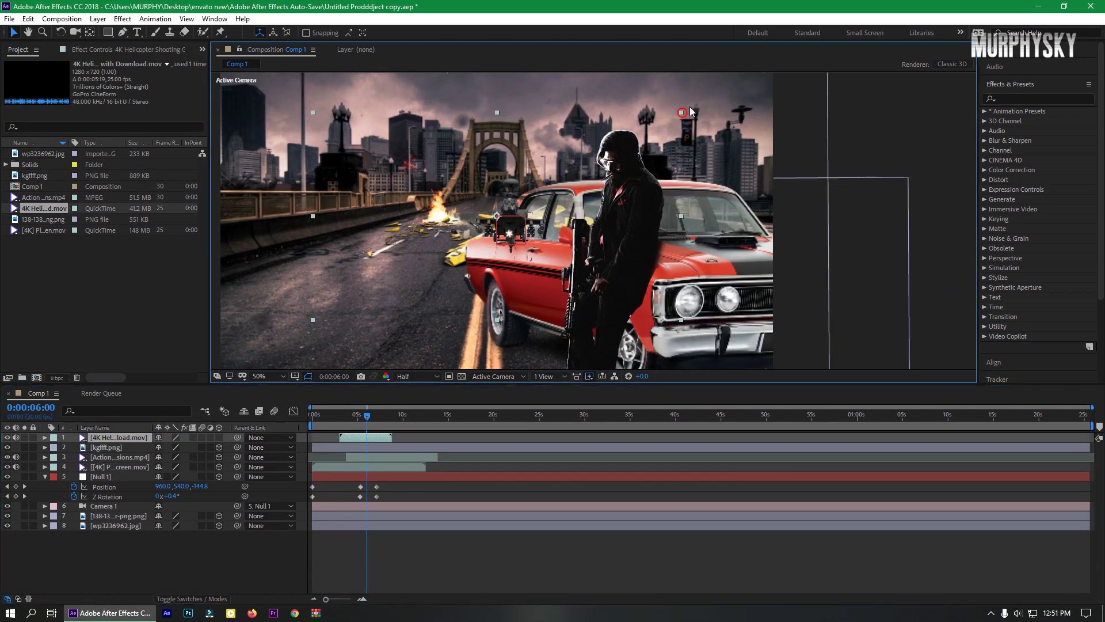
pyautogui.scroll(-2, 631, 185)
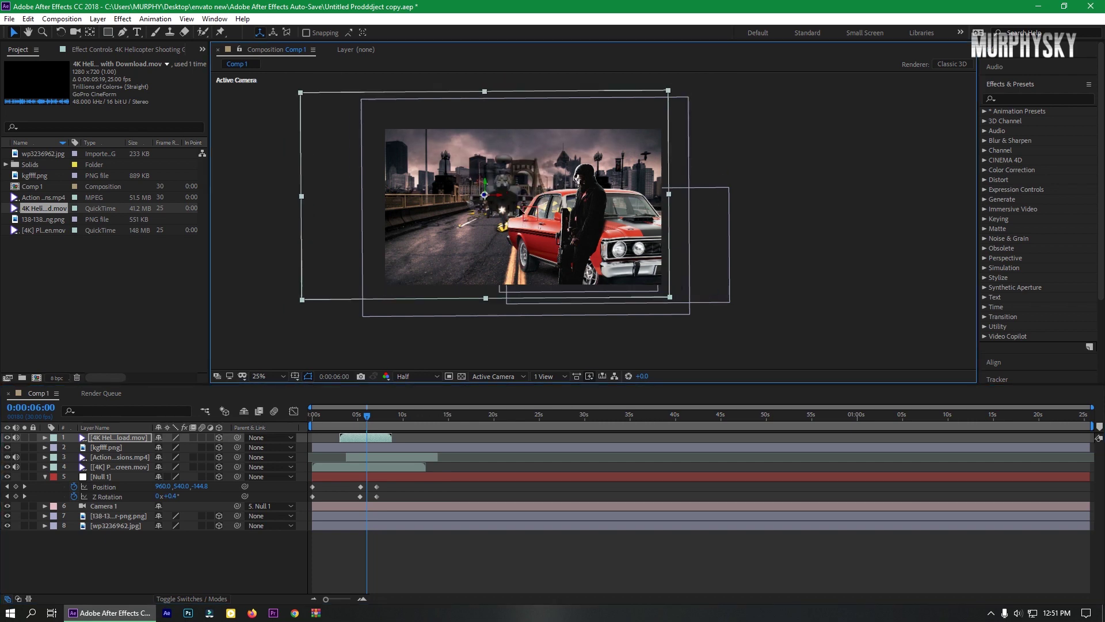
pyautogui.click(347, 415)
pyautogui.moveTo(367, 437); pyautogui.dragTo(396, 417)
pyautogui.press('space')
pyautogui.scroll(2, 557, 246)
pyautogui.press('space')
# - Set the viewer resolution to Full, keyframe the null's Z Rotation to 8.9° at 0:00:09:09, and preview the move
pyautogui.click(418, 376)
pyautogui.click(426, 390)
pyautogui.moveTo(174, 496); pyautogui.dragTo(179, 495)
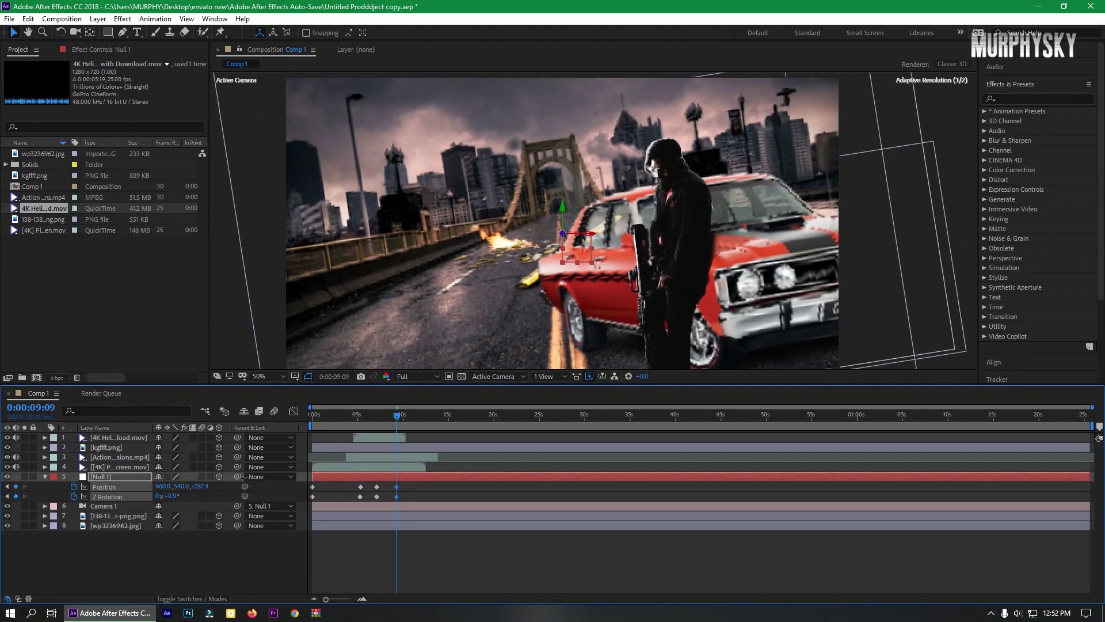
pyautogui.press('space')
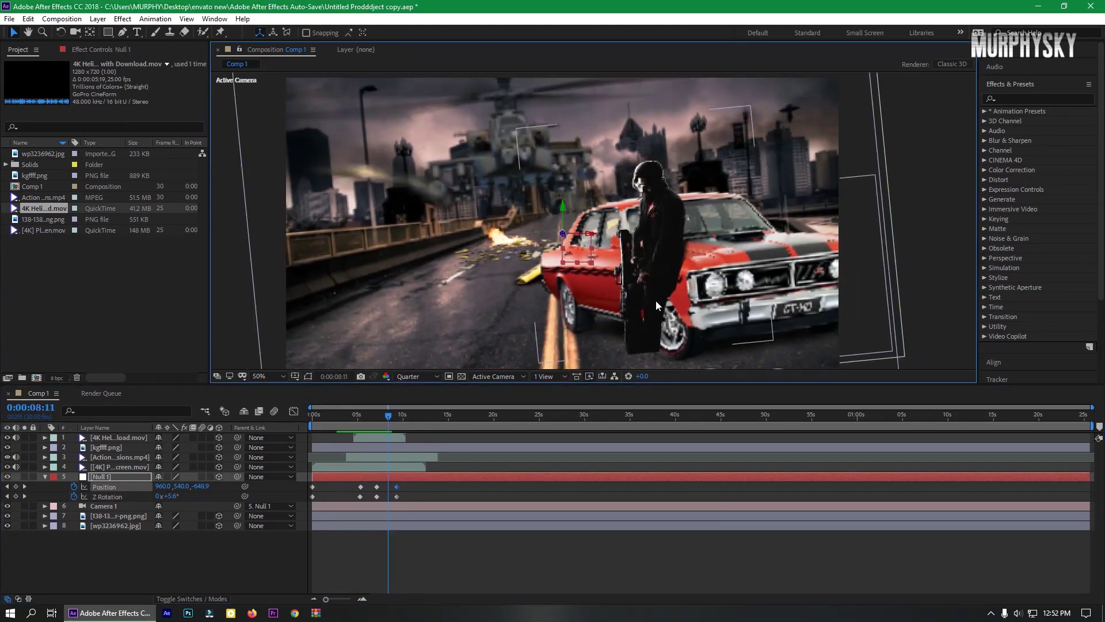
# - Enlarge and reposition the red car and the gunman at 0:00:07:24, and preview the composition from the start
pyautogui.click(766, 253)
pyautogui.keyDown('shift'); pyautogui.click(653, 242); pyautogui.keyUp('shift')
pyautogui.click(437, 288)
pyautogui.click(653, 242)
pyautogui.click(392, 420)
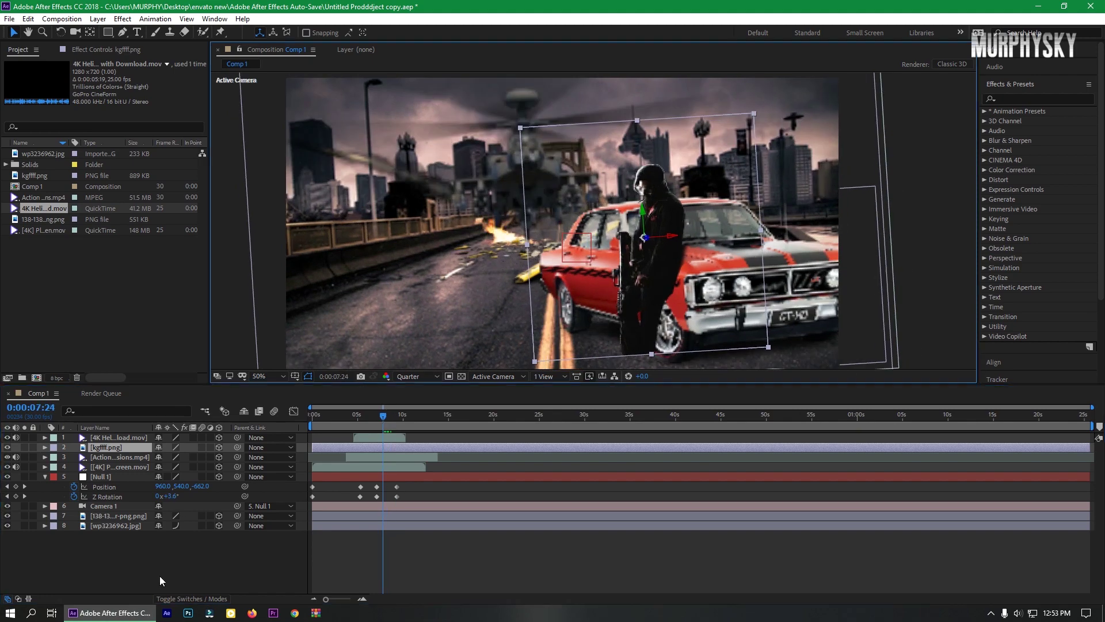
pyautogui.click(160, 581)
pyautogui.press(',')
pyautogui.click(119, 516)
pyautogui.click(691, 275)
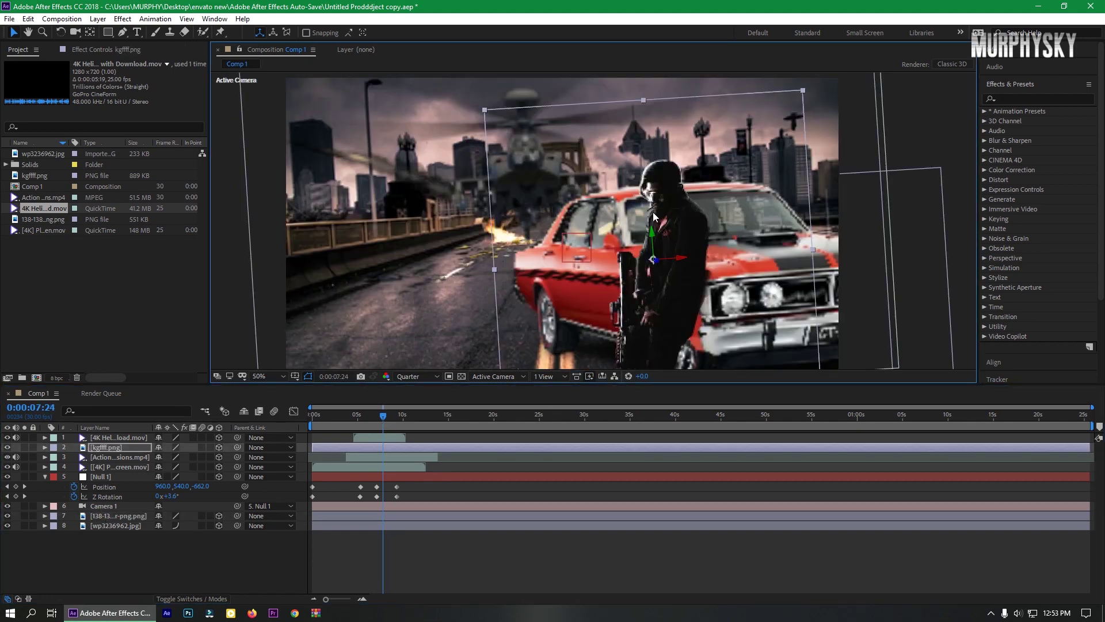
pyautogui.moveTo(383, 416); pyautogui.dragTo(356, 420)
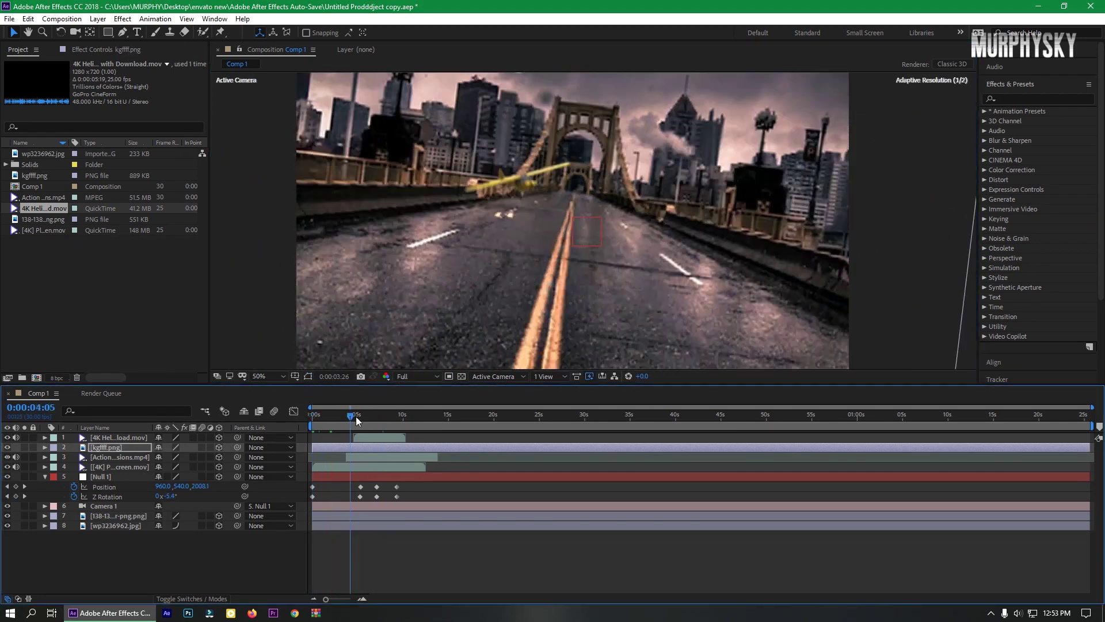
pyautogui.press('Home')
pyautogui.press('space')
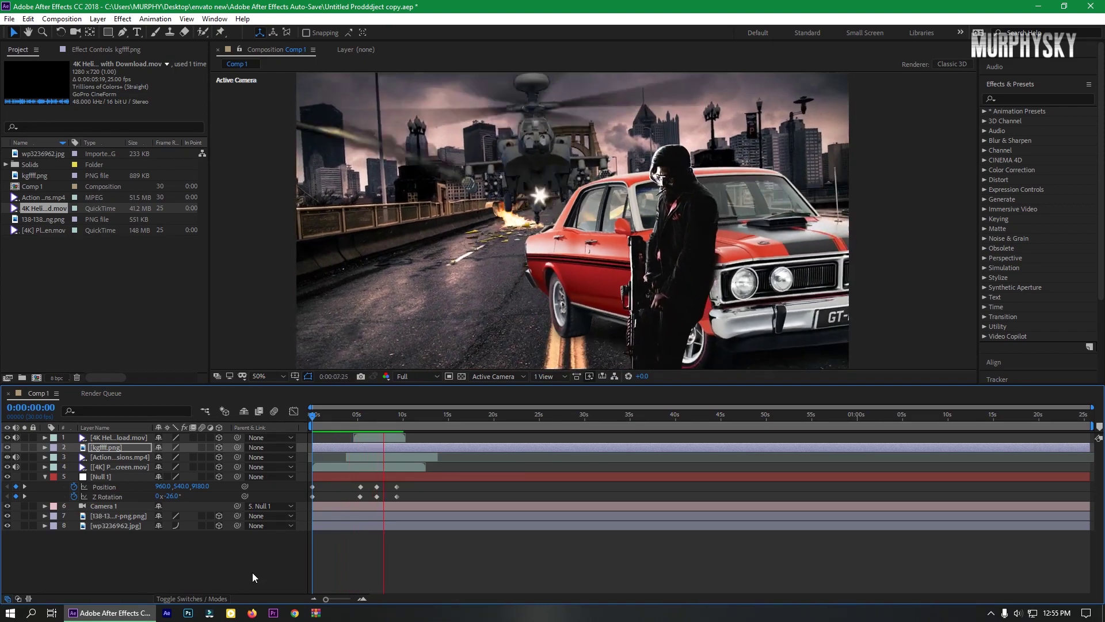
pyautogui.press('space')
# - Apply Tritone with 50% Blend With Original and Brightness & Contrast with Brightness -41 and Contrast 83 to the red car layer
pyautogui.click(123, 513)
pyautogui.click(1020, 98)
pyautogui.write('tri')
pyautogui.doubleClick(1020, 307)
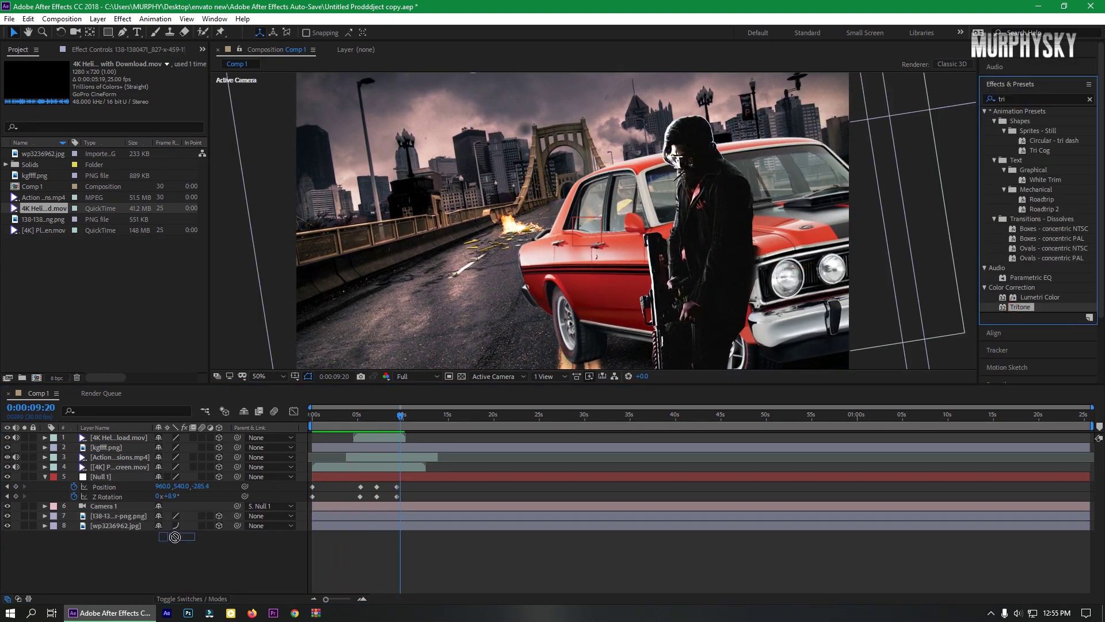
pyautogui.write('bri')
pyautogui.moveTo(1051, 189); pyautogui.dragTo(121, 517)
pyautogui.moveTo(118, 142); pyautogui.dragTo(95, 131)
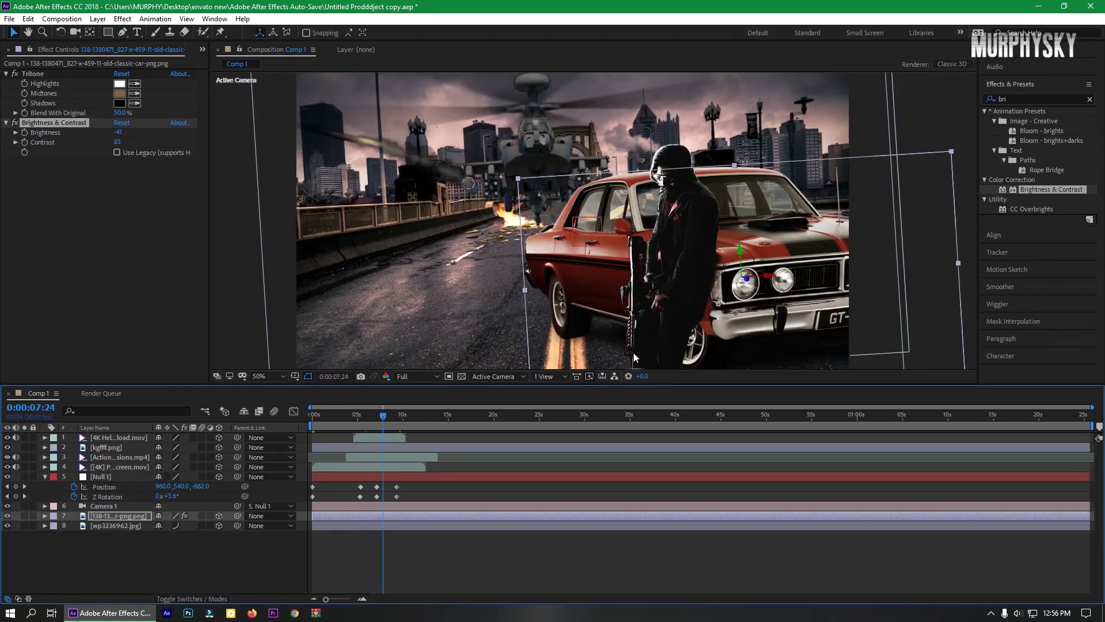
# - Apply Drop Shadow to the explosions layer with Direction 268° and Distance 177
pyautogui.click(106, 447)
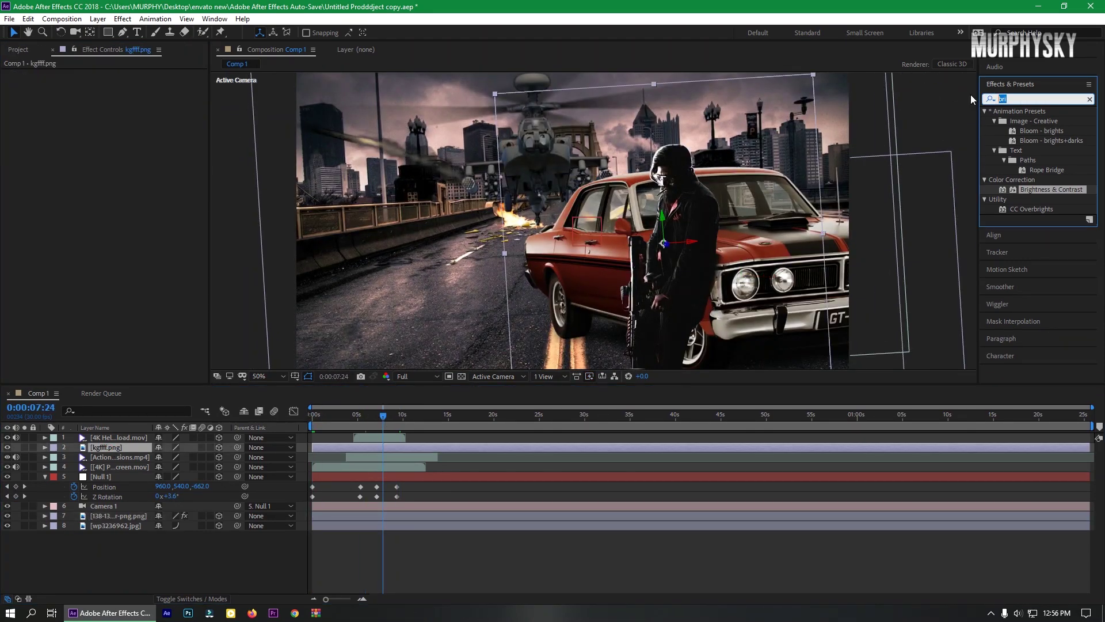
pyautogui.write('drop')
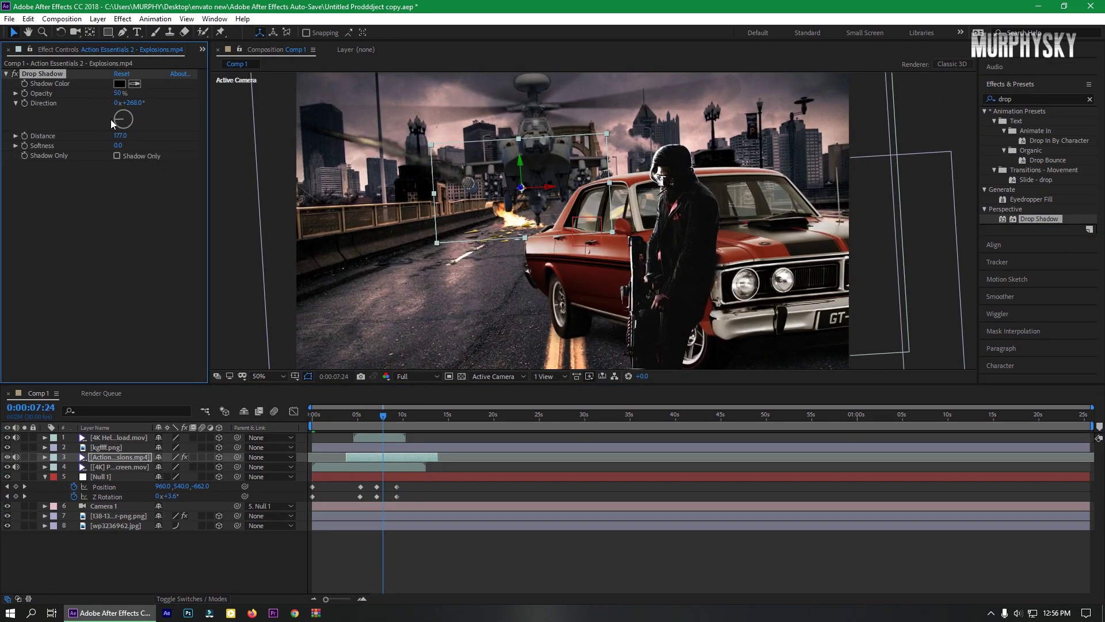
pyautogui.moveTo(112, 457); pyautogui.dragTo(106, 448)
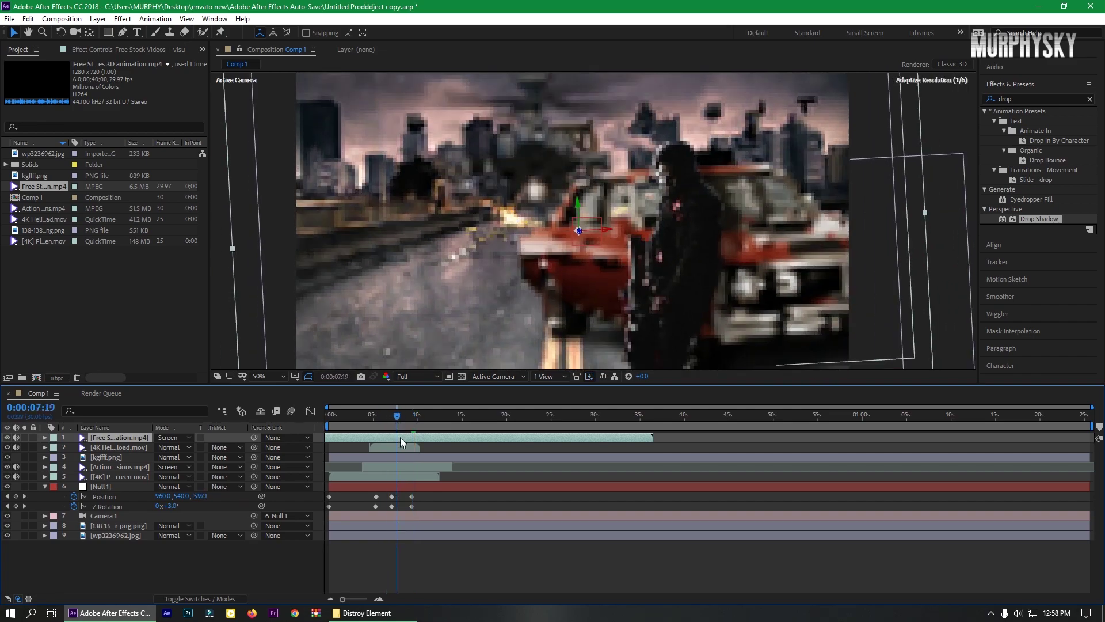
# - Extend the camera move with another pair of Position and Z Rotation keyframes on the null near 0:00:11
pyautogui.scroll(-2, 513, 286)
pyautogui.scroll(2, 512, 287)
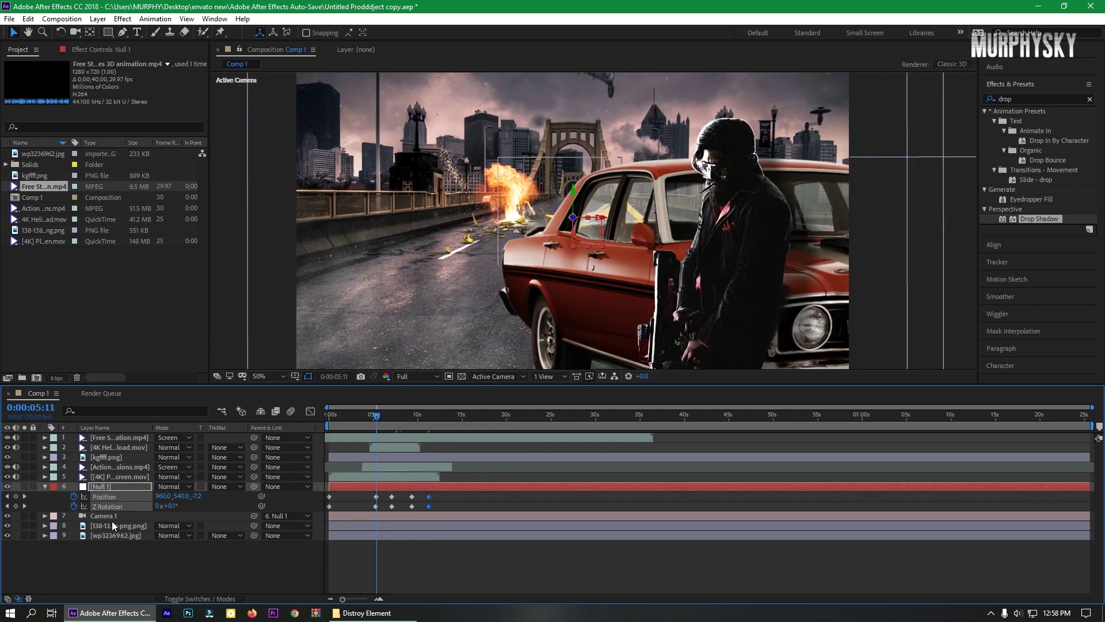
# - Set the red car's Tritone Blend With Original to 83% and preview the composition from the start
pyautogui.click(512, 286)
pyautogui.press('Home')
pyautogui.press('space')
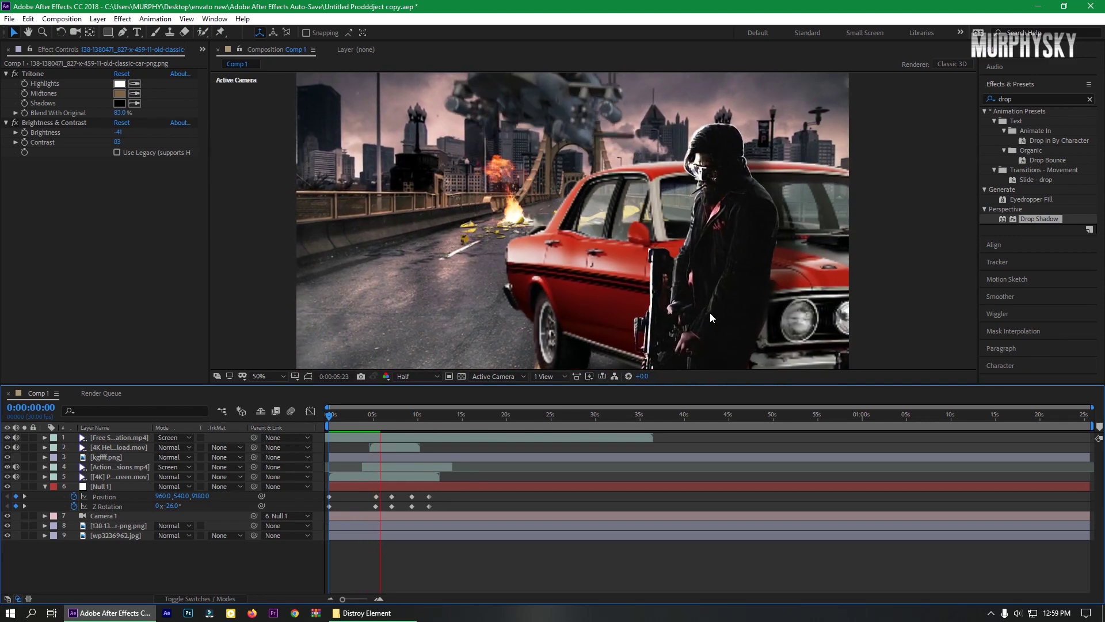
pyautogui.press('space')
# - Adjust the helicopter clip's placement at 0:00:06:13 and replay the scene from 0:00:01:01
pyautogui.click(507, 156)
pyautogui.scroll(-2, 507, 156)
pyautogui.press('space')
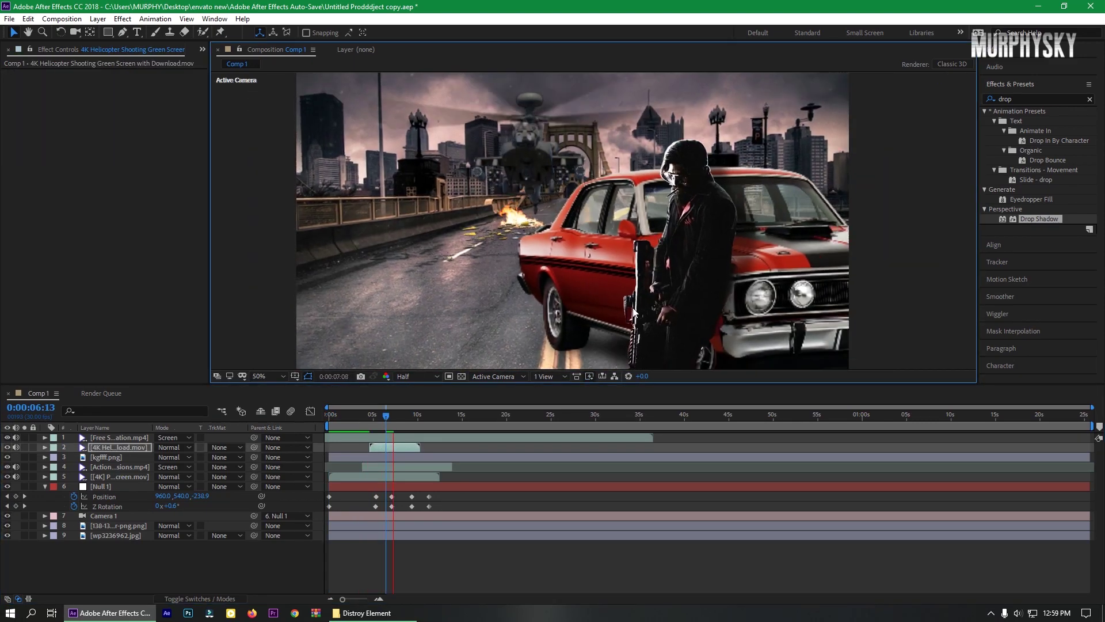
pyautogui.moveTo(386, 418); pyautogui.dragTo(338, 418)
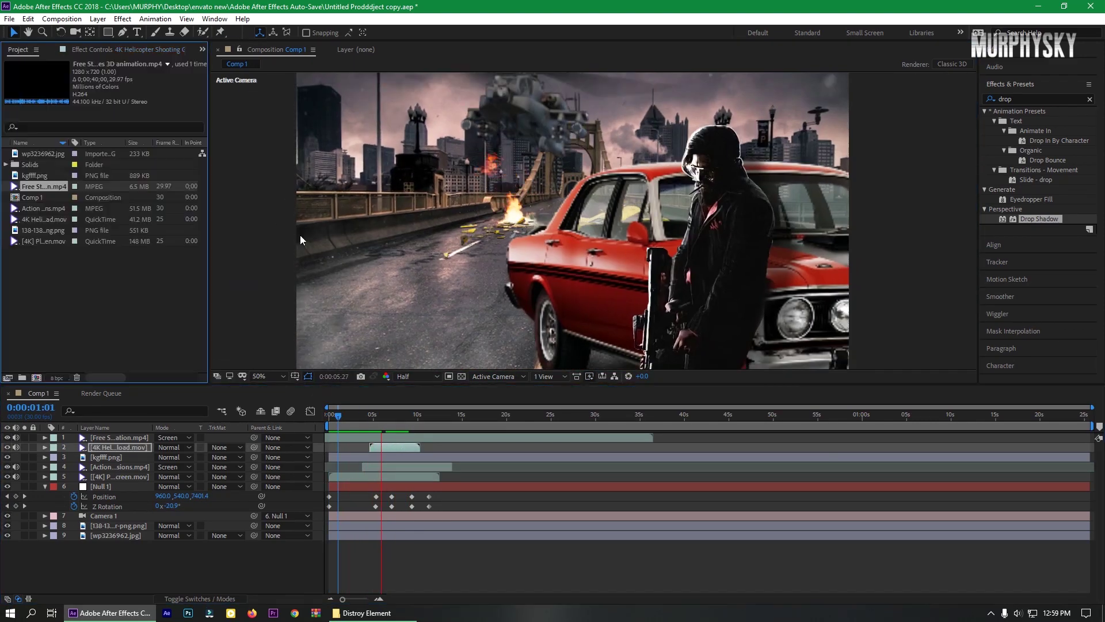
# - Shift the null's last three Position and Z Rotation keyframe pairs to about 0:00:08, 0:00:11 and 0:00:16, and preview from the start
pyautogui.press('space')
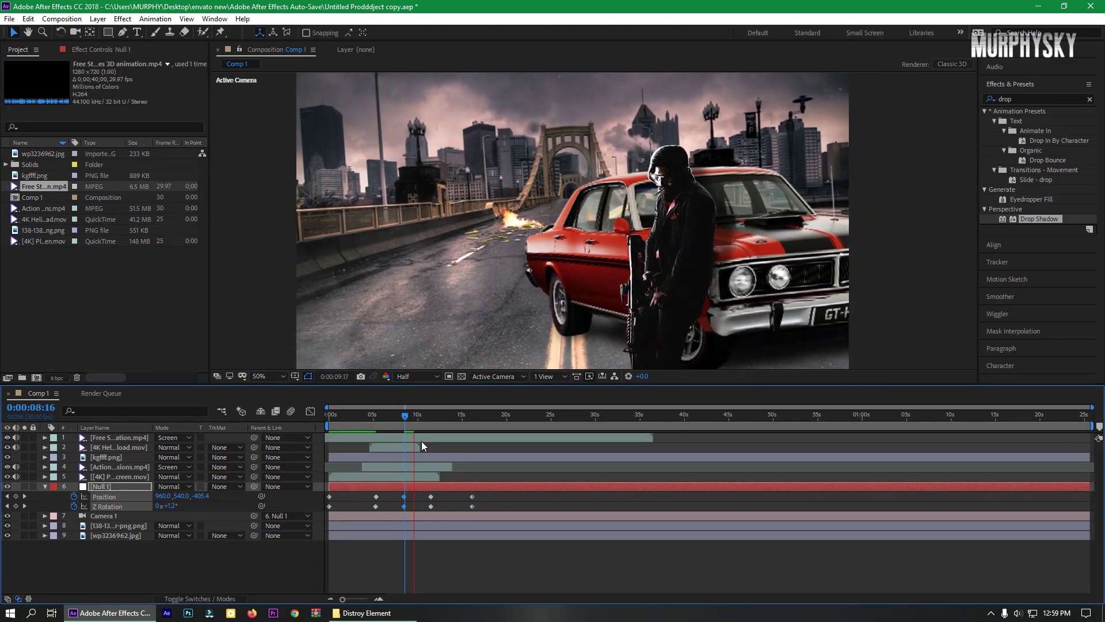
pyautogui.moveTo(405, 417); pyautogui.dragTo(321, 422)
pyautogui.press('space')
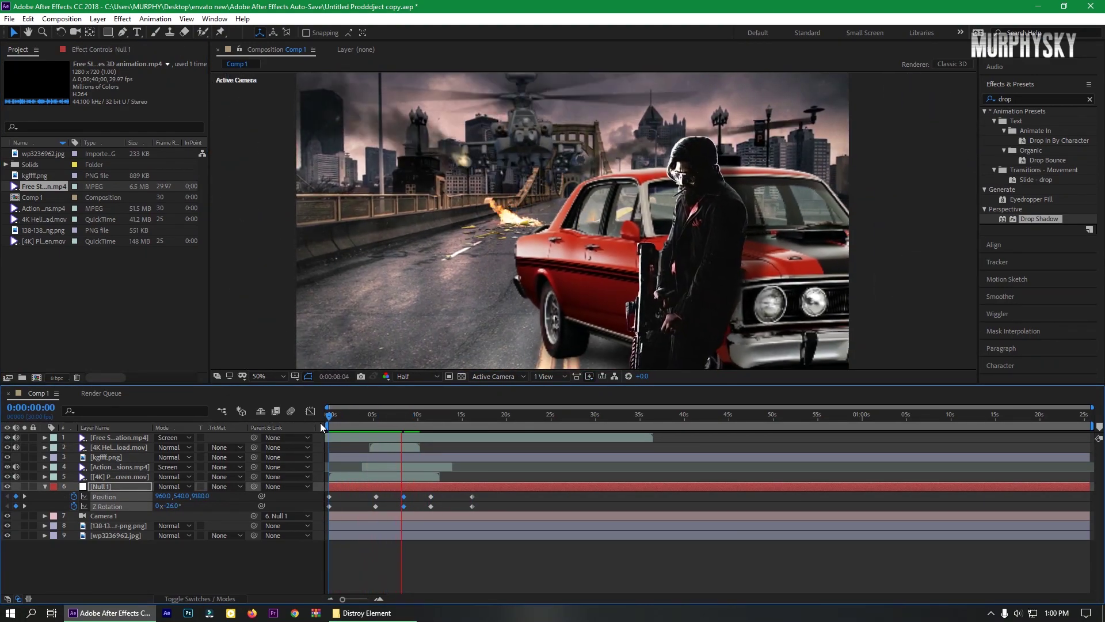
pyautogui.press('space')
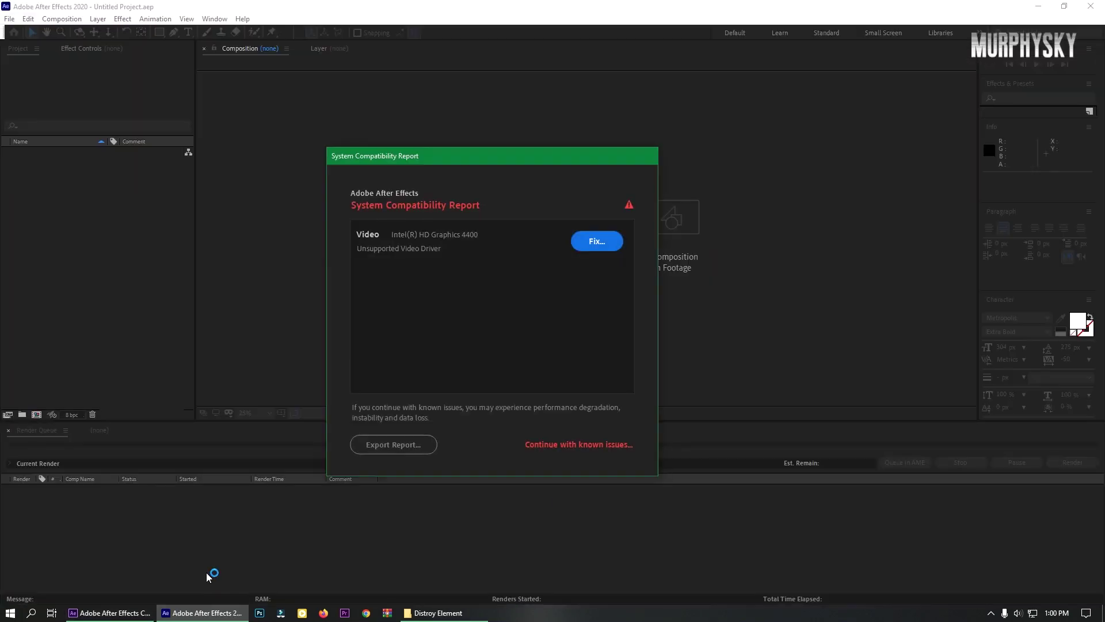
# - Continue past the compatibility report into After Effects 2020, open the converted auto-save project, and preview Pre-comp 1 from the start
pyautogui.click(603, 444)
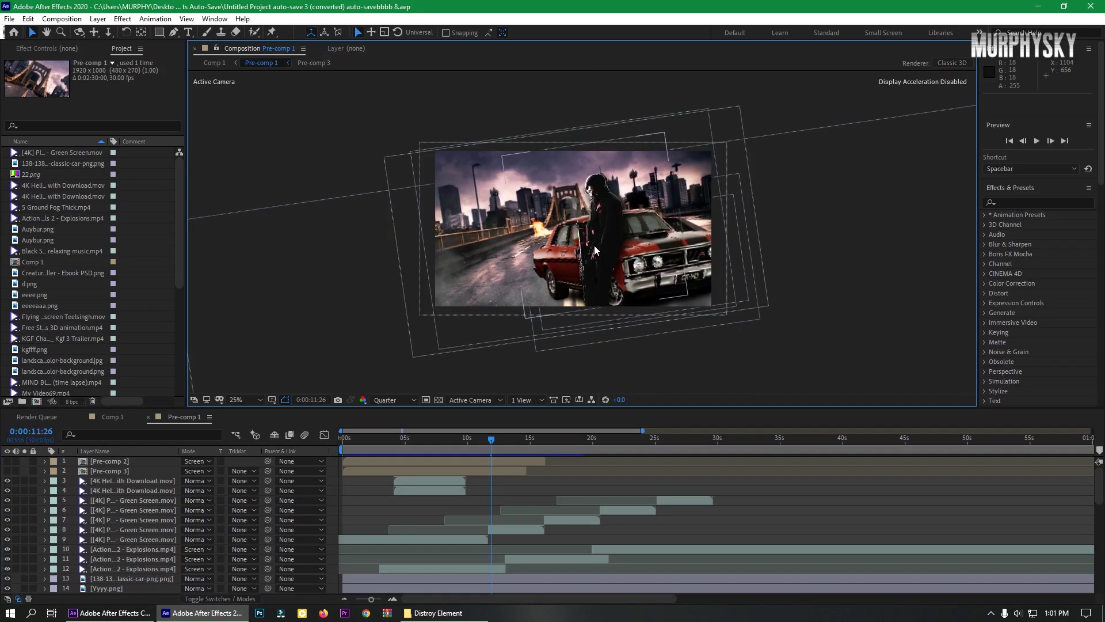
pyautogui.scroll(2, 595, 251)
pyautogui.press('space')
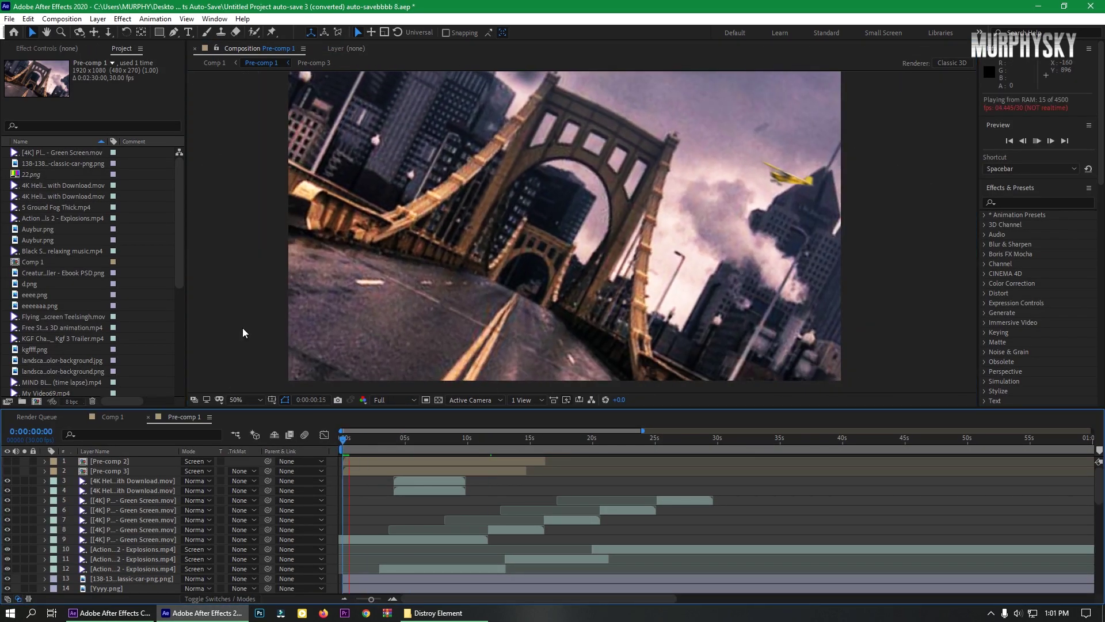